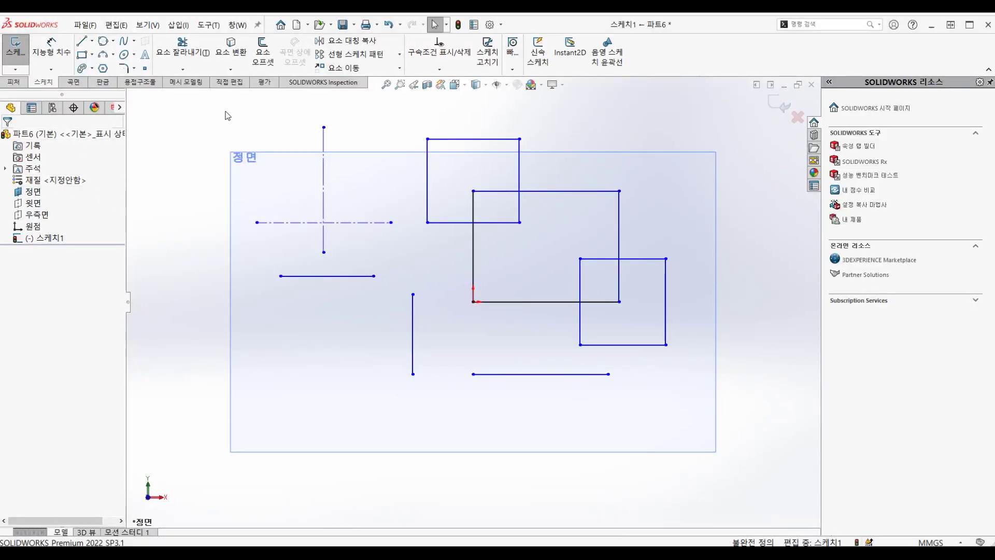
# - Power-trim the overlapping edges of the top, right and middle squares into one stepped outline
pyautogui.click(188, 52)
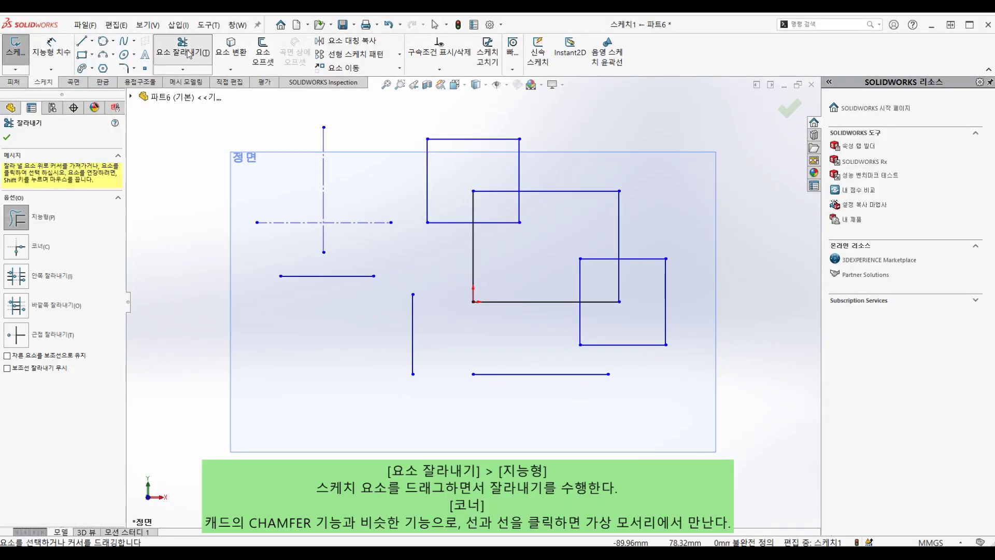
pyautogui.click(13, 221)
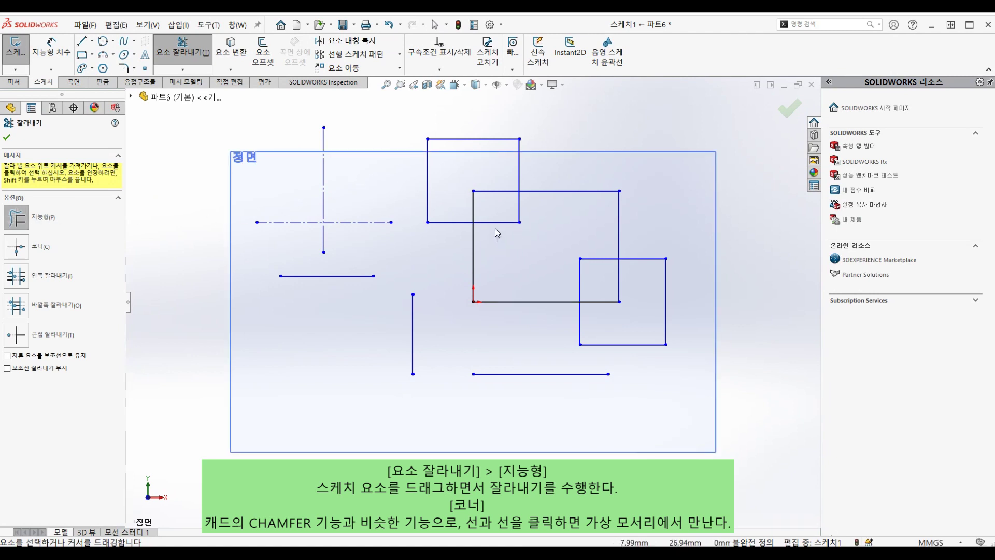
pyautogui.moveTo(495, 213); pyautogui.dragTo(514, 224)
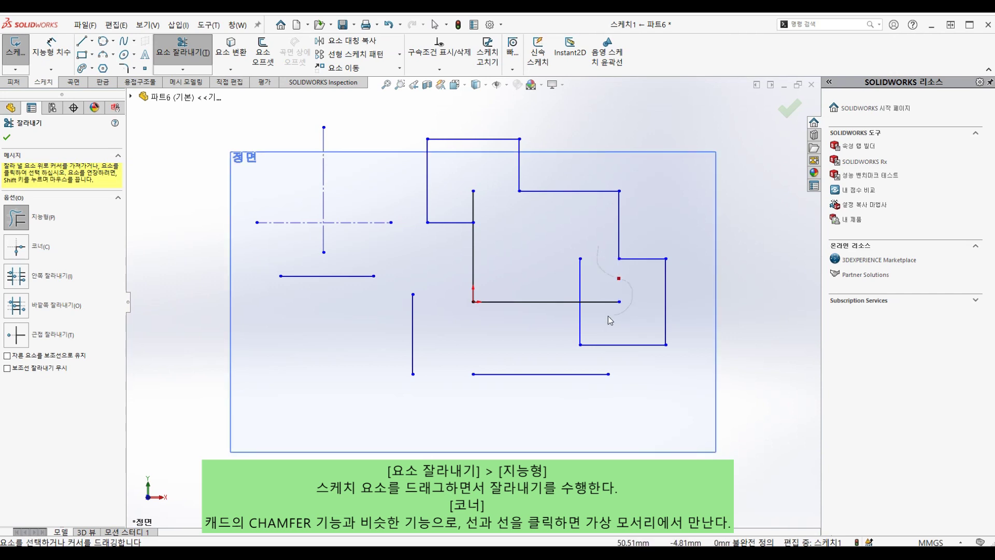
pyautogui.moveTo(607, 317); pyautogui.dragTo(557, 286)
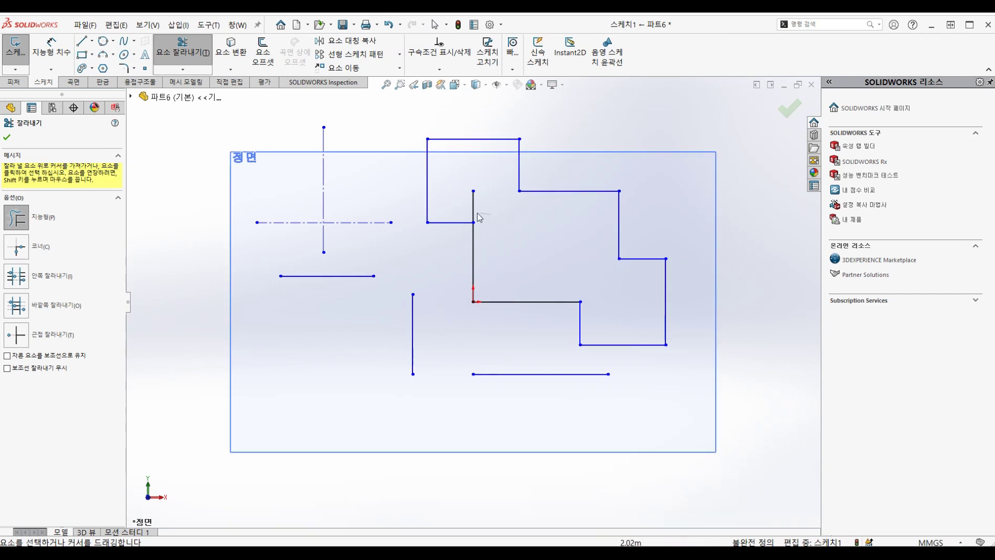
pyautogui.moveTo(527, 271)
pyautogui.mouseDown()
pyautogui.moveTo(453, 256)
pyautogui.moveTo(529, 274)
pyautogui.moveTo(607, 320)
pyautogui.moveTo(554, 326)
pyautogui.mouseUp()
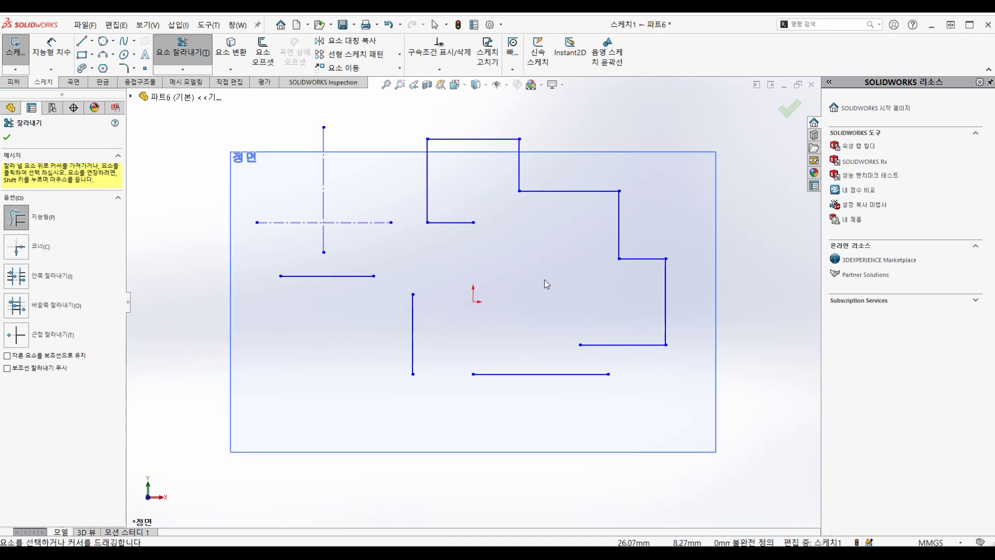
pyautogui.click(7, 138)
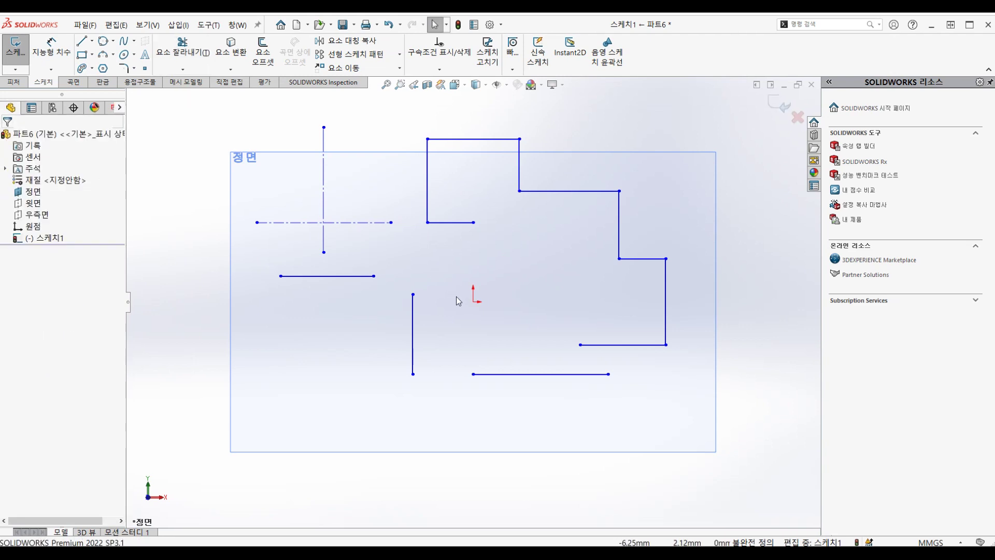
# - Undo the two power trims to restore the three overlapping squares, and select the front plane
pyautogui.hotkey('ctrl', 'z')
pyautogui.hotkey('ctrl', 'z')
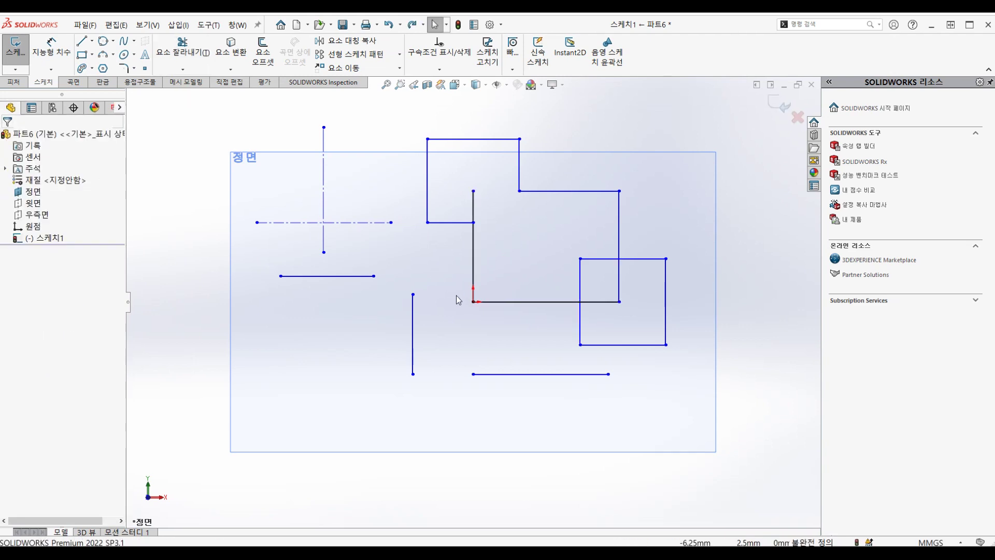
pyautogui.hotkey('ctrl', 'z')
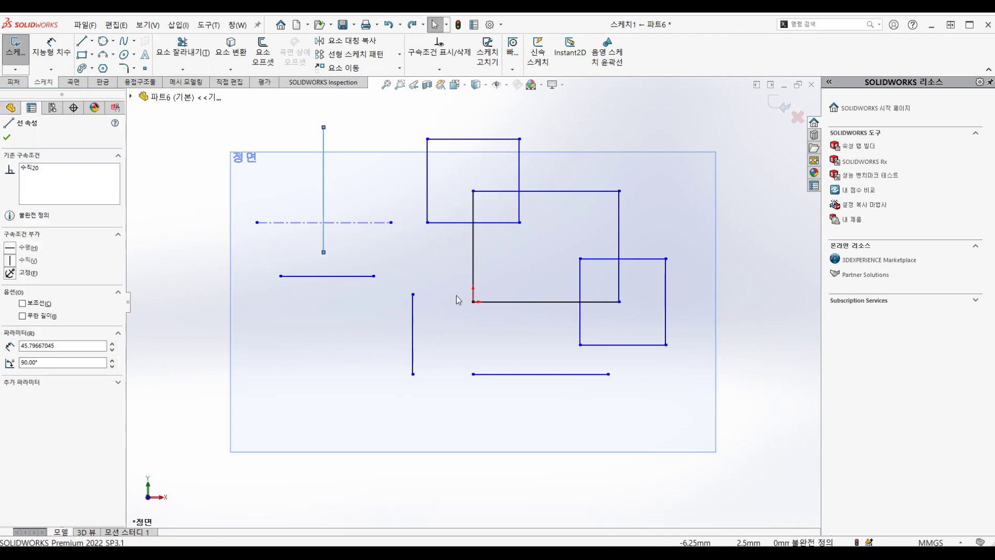
pyautogui.click(342, 337)
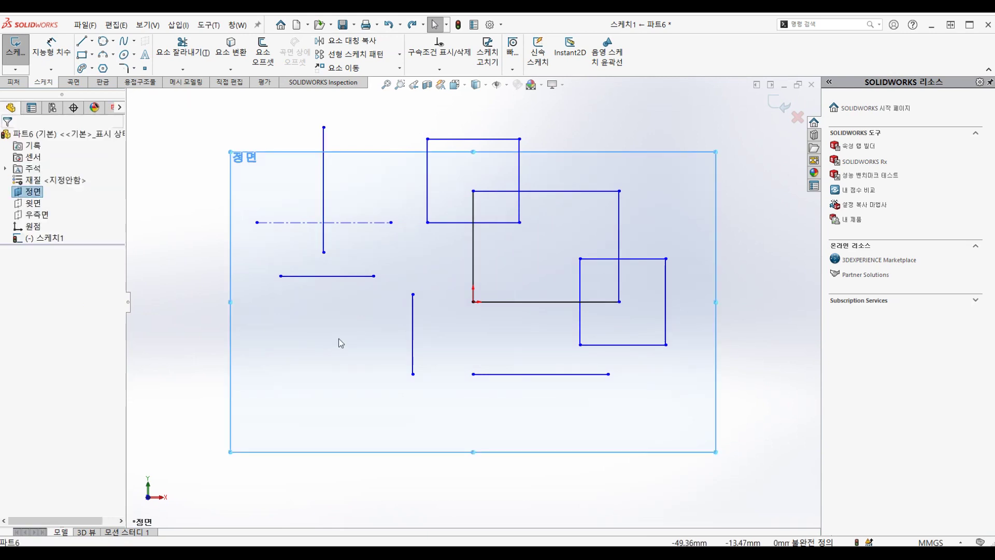
# - Corner-trim the left vertical line to the lower horizontal line and the centerline
pyautogui.click(183, 71)
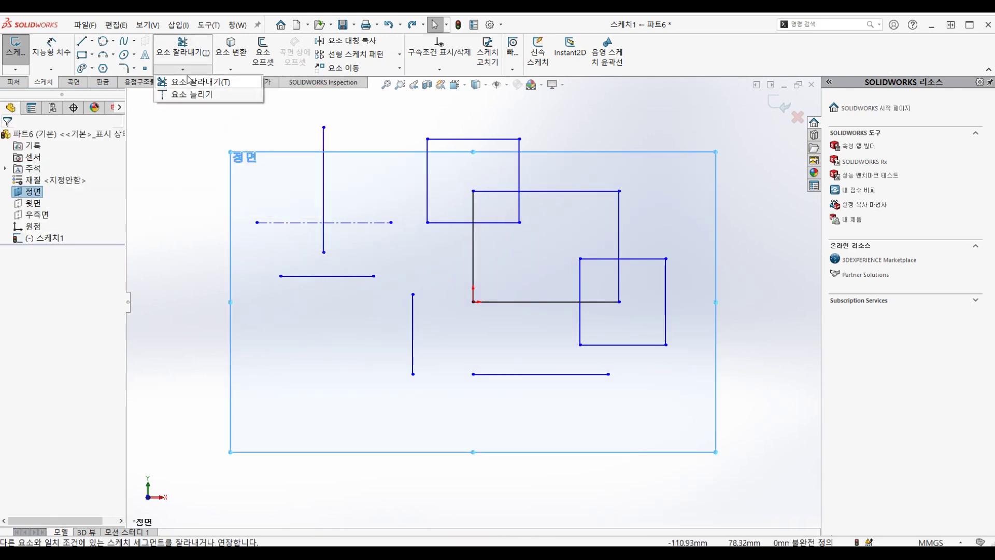
pyautogui.click(189, 58)
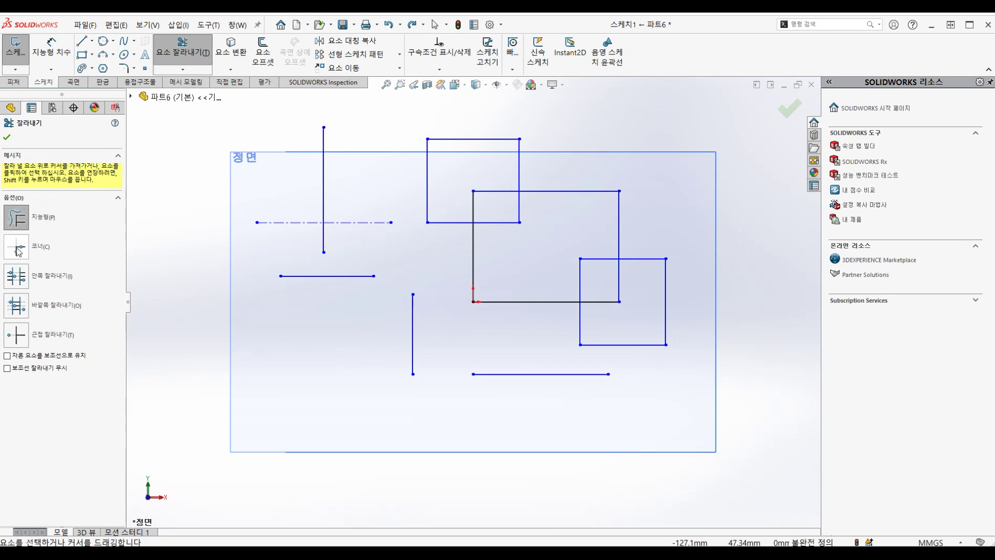
pyautogui.click(16, 253)
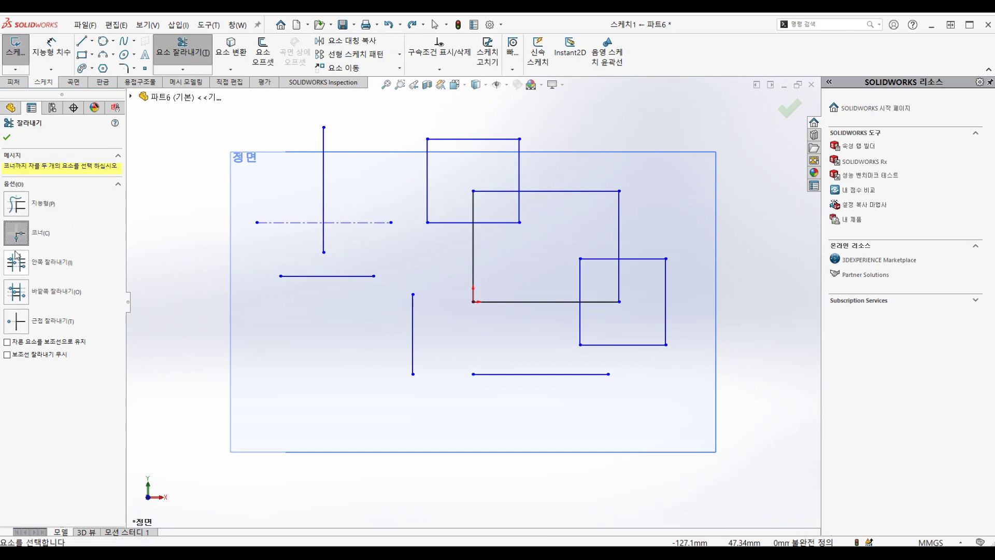
pyautogui.click(413, 310)
pyautogui.click(362, 277)
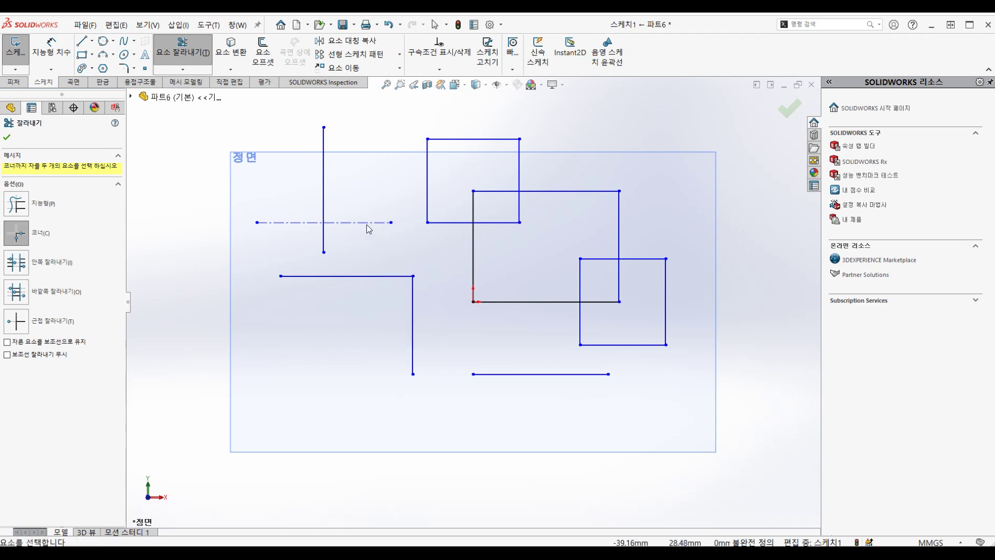
pyautogui.click(366, 224)
pyautogui.click(413, 301)
# - Corner-join the short horizontal line, the middle square's left edge and the bottom line
pyautogui.click(365, 276)
pyautogui.click(324, 244)
pyautogui.click(491, 374)
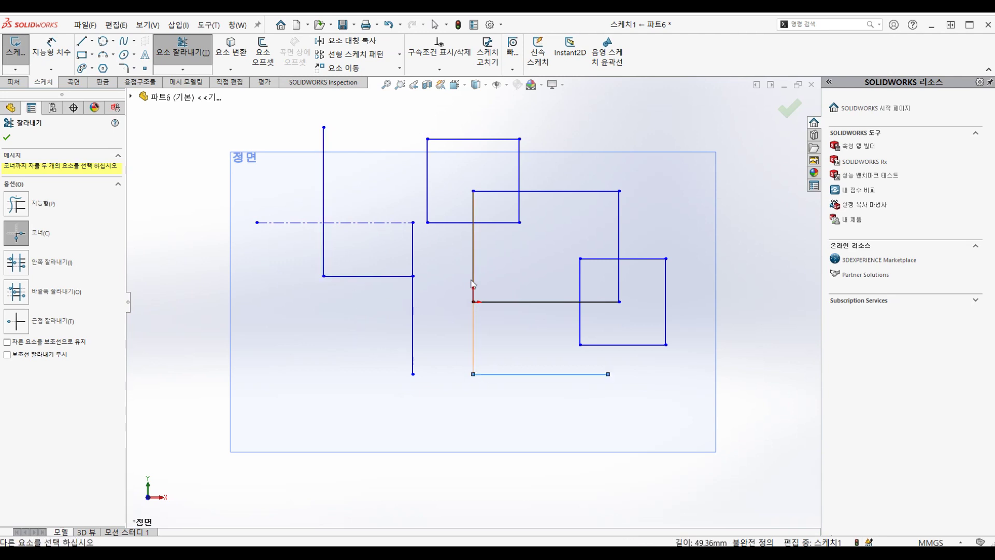
pyautogui.click(473, 279)
pyautogui.click(499, 373)
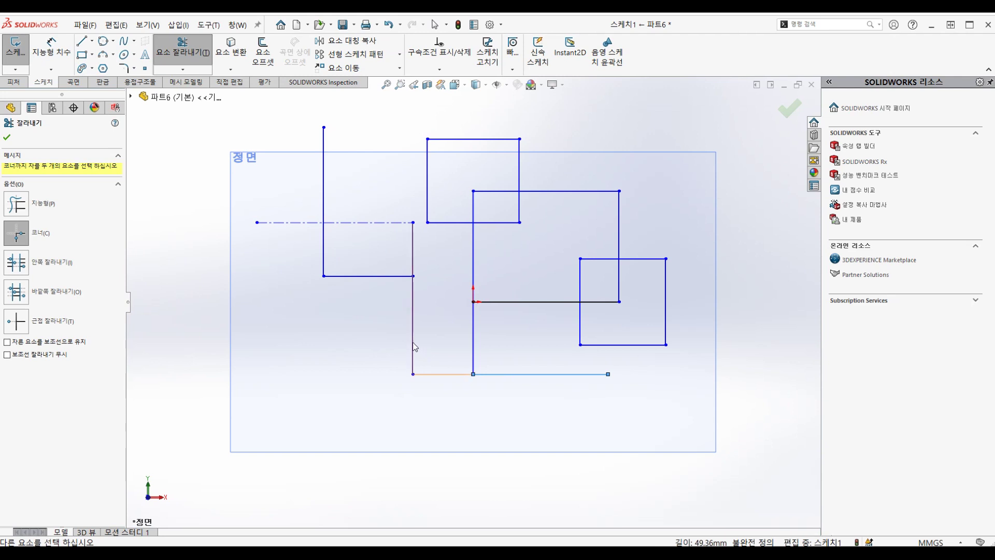
pyautogui.click(413, 342)
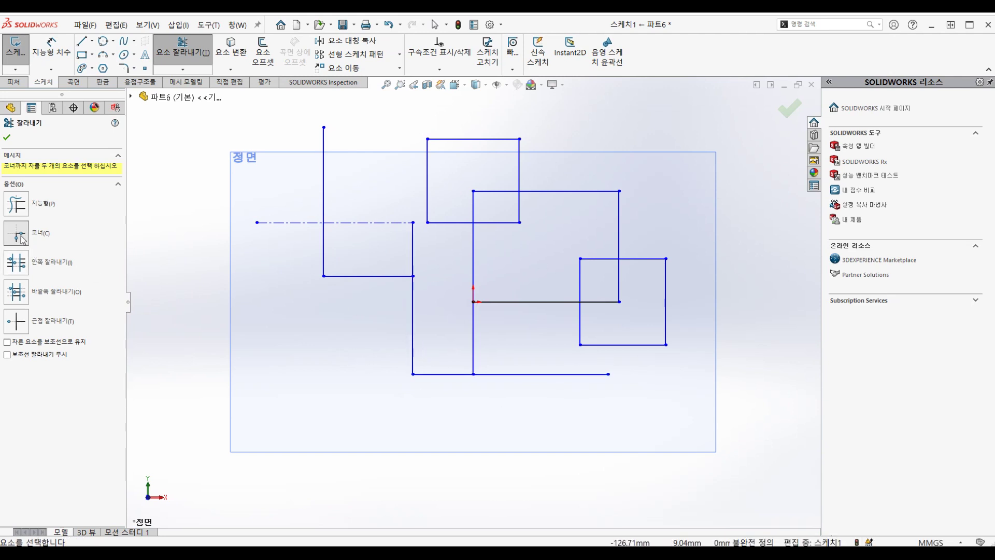
# - Undo the three corner trims so the left lines are separate again
pyautogui.hotkey('ctrl', 'z')
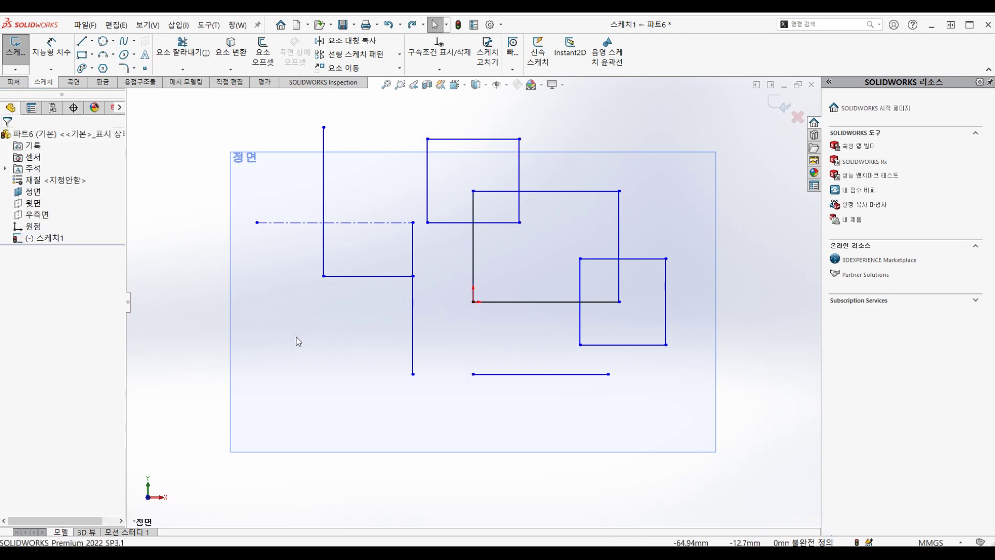
pyautogui.hotkey('ctrl', 'z')
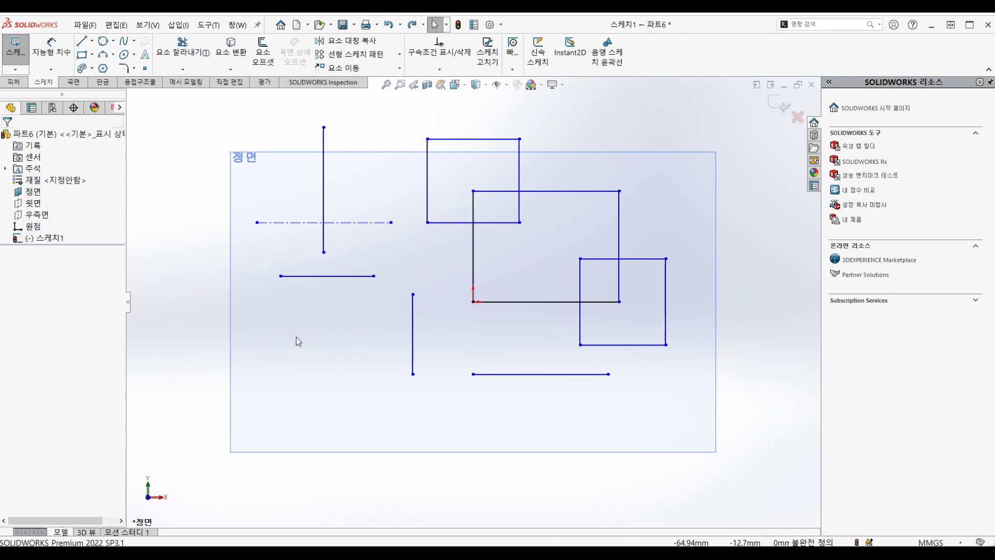
pyautogui.hotkey('ctrl', 'z')
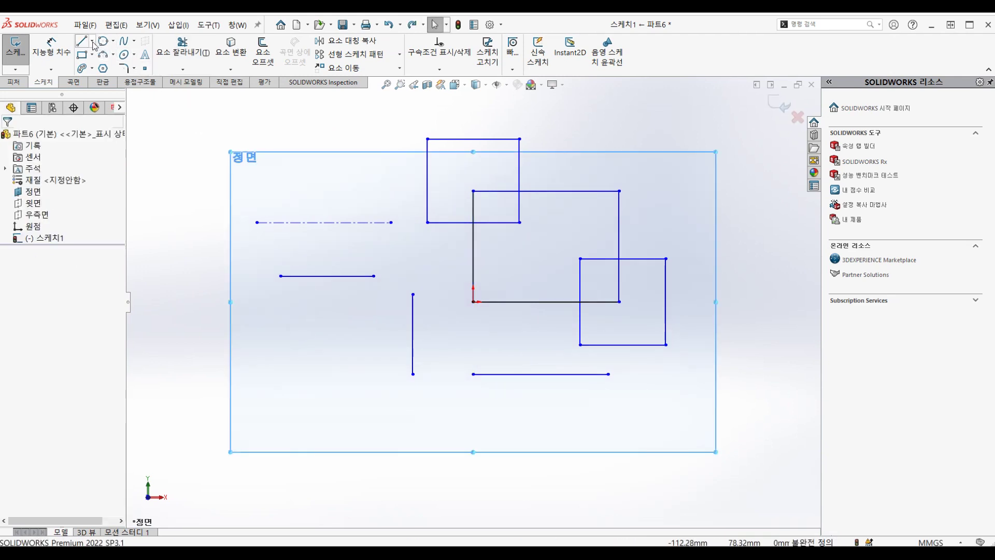
pyautogui.click(252, 112)
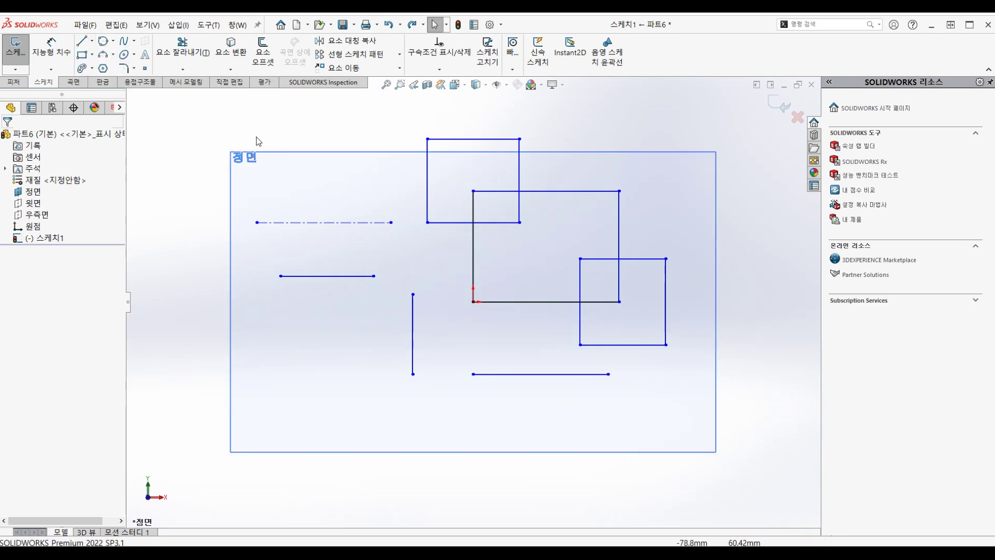
# - Cancel Convert Entities without converting anything, then select the front plane to show the feature tools
pyautogui.click(225, 64)
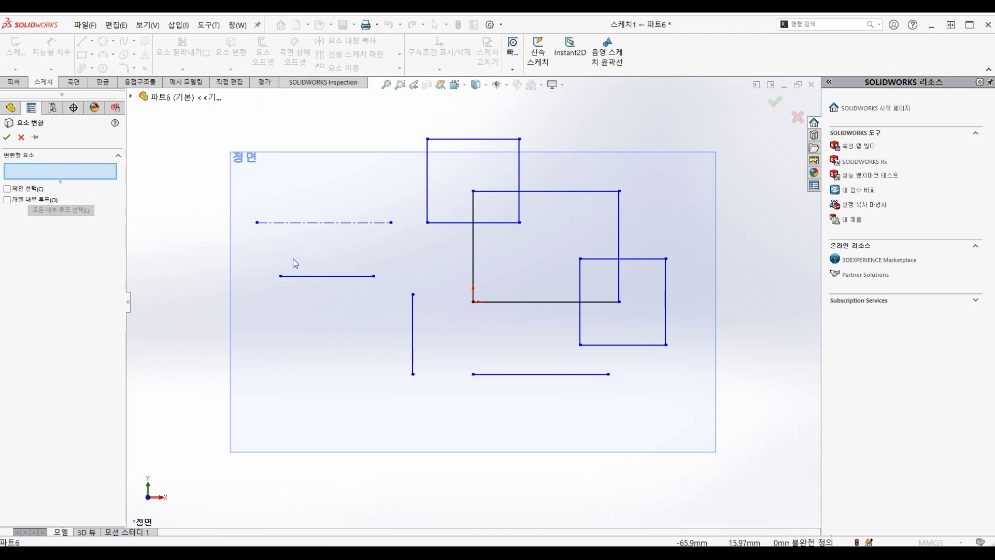
pyautogui.click(21, 138)
pyautogui.click(362, 175)
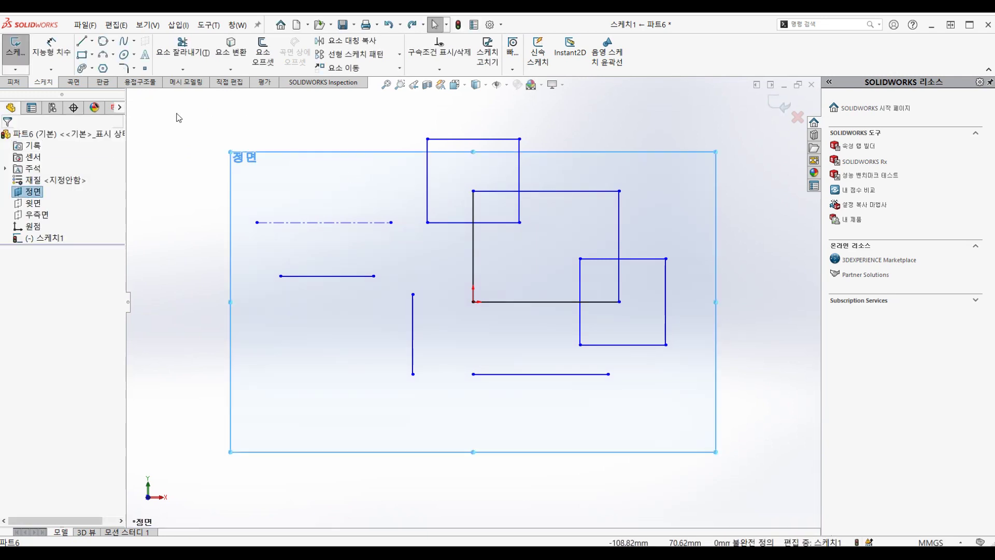
pyautogui.click(13, 82)
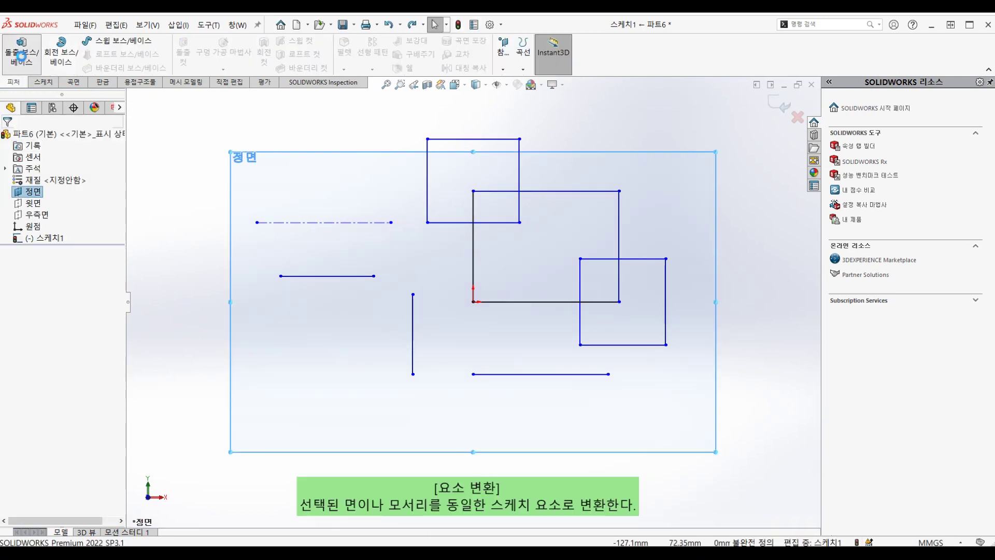
# - Extrude the top and lower-right square profiles 10 mm Blind as Boss-Extrude1
pyautogui.click(21, 52)
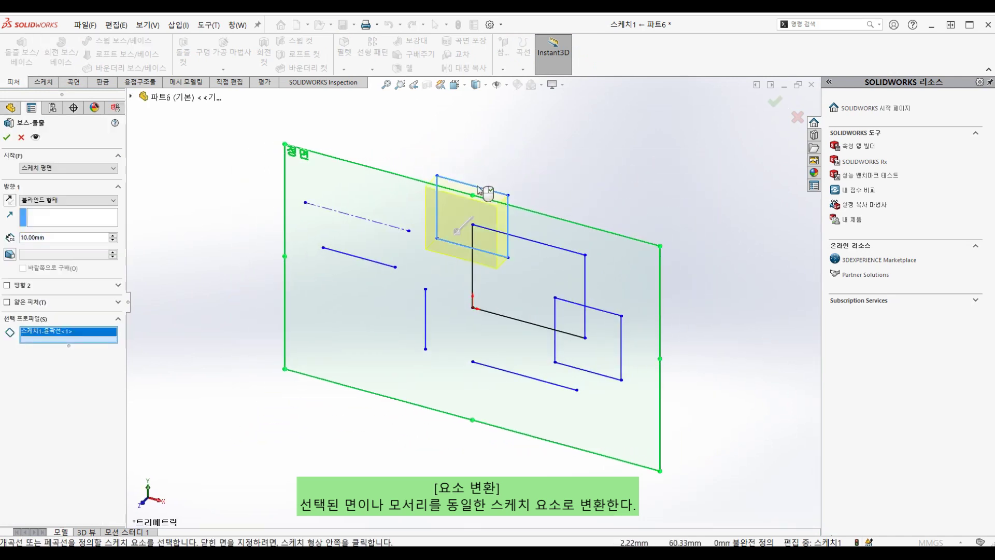
pyautogui.click(482, 189)
pyautogui.click(605, 313)
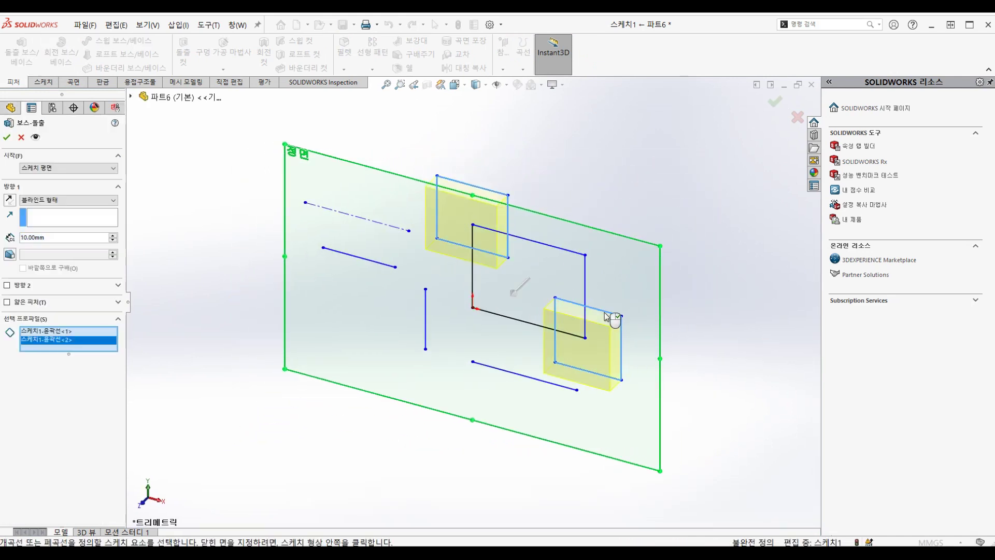
pyautogui.click(7, 136)
pyautogui.click(455, 285)
pyautogui.hotkey('ctrl', '8')
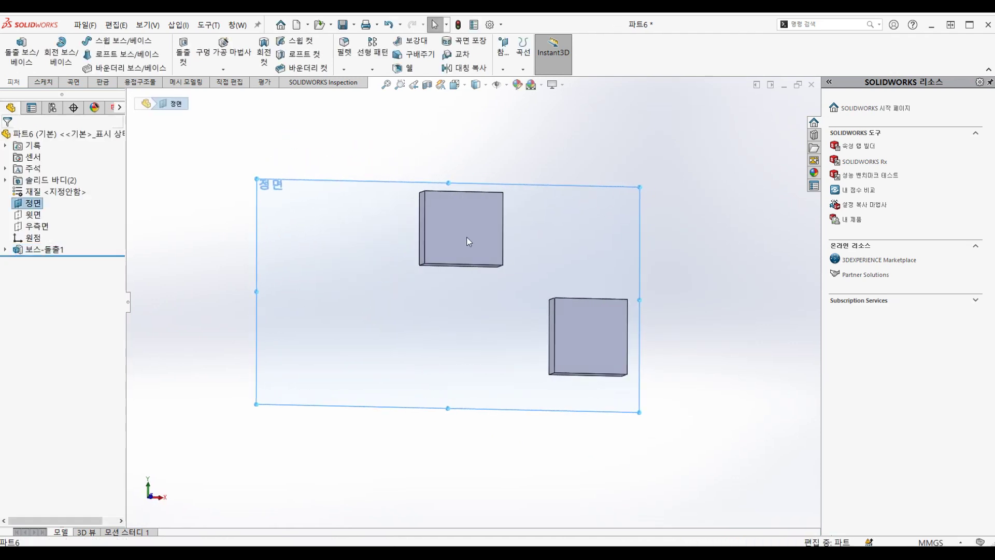
pyautogui.click(468, 241)
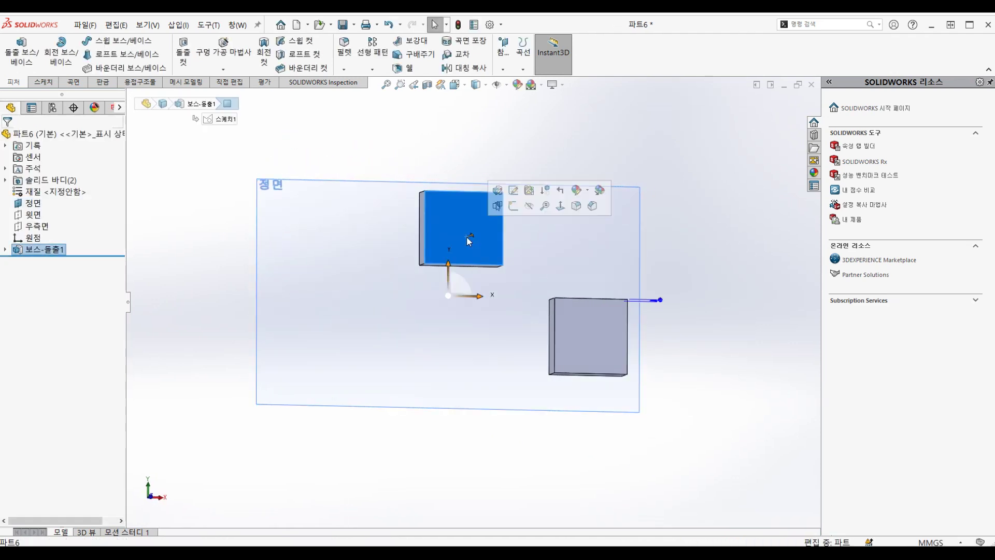
# - Start a new sketch and convert the lower box's top and left edges into sketch lines
pyautogui.click(44, 83)
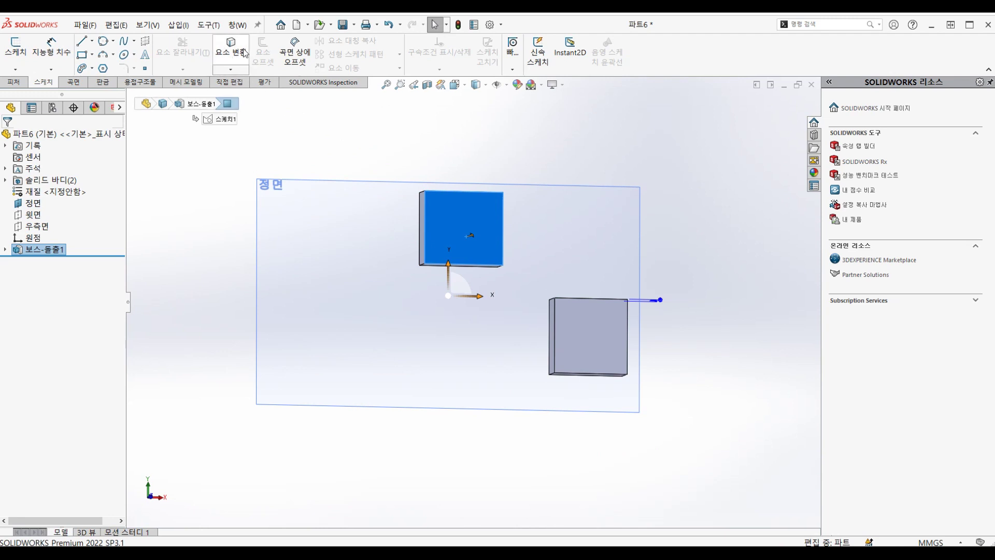
pyautogui.moveTo(469, 282); pyautogui.dragTo(470, 240, button='middle')
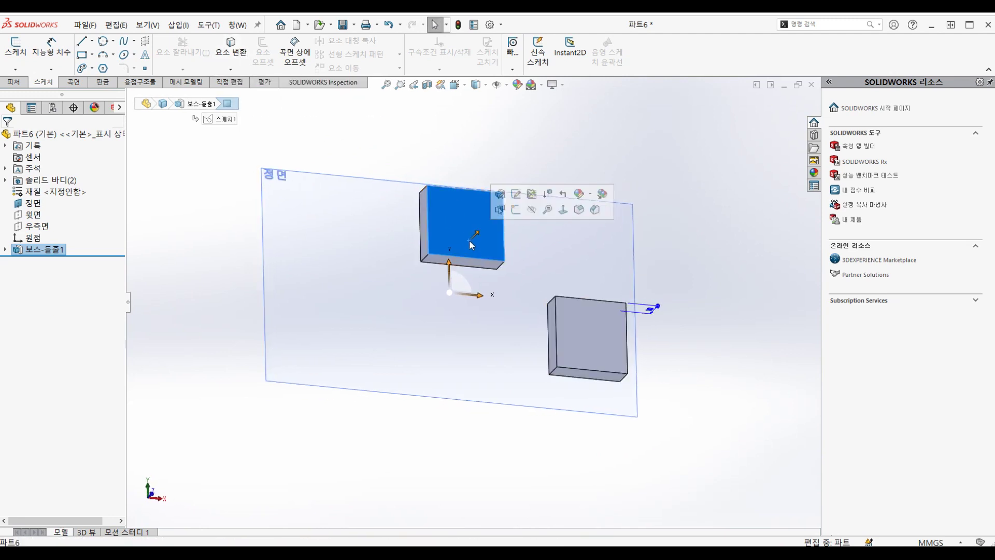
pyautogui.click(23, 58)
pyautogui.click(231, 54)
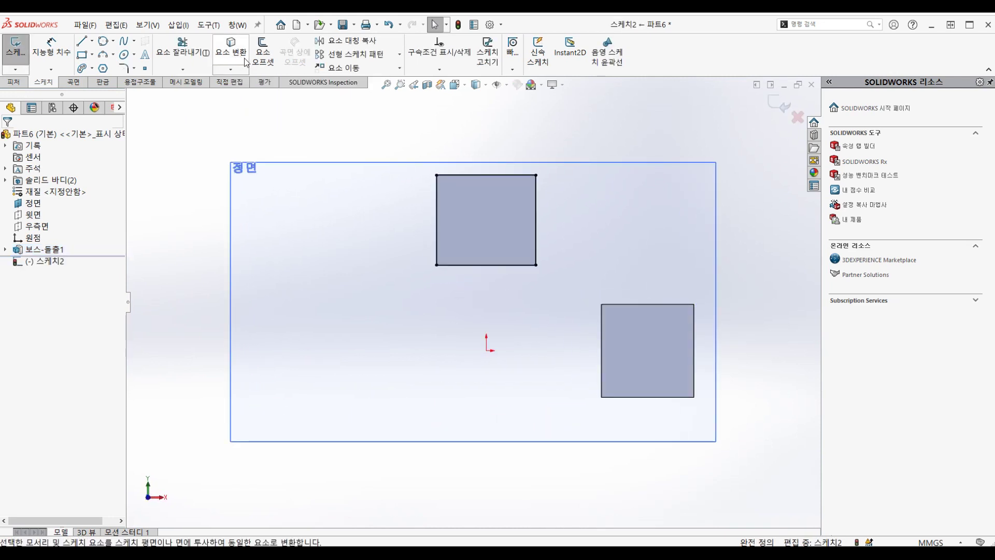
pyautogui.click(639, 306)
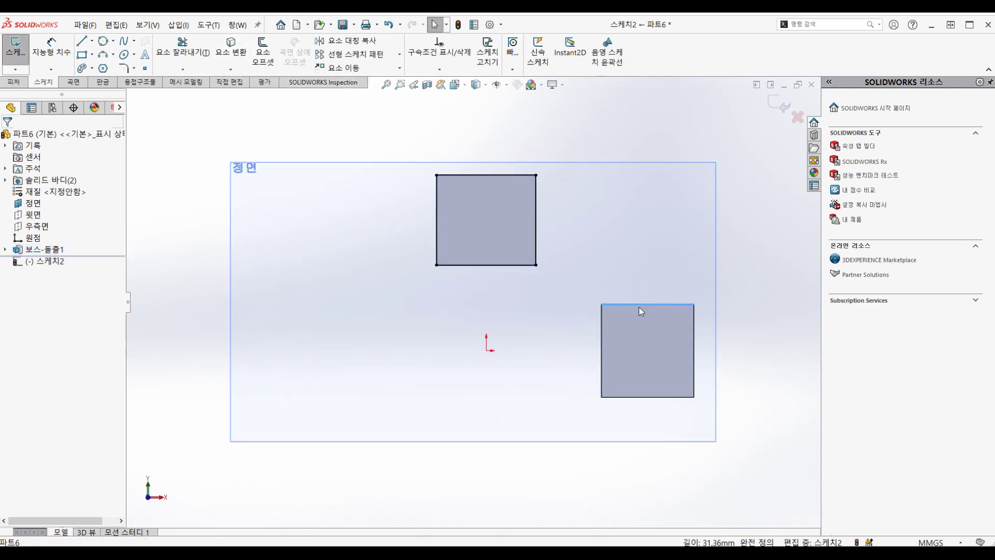
pyautogui.keyDown('ctrl'); pyautogui.click(603, 328); pyautogui.keyUp('ctrl')
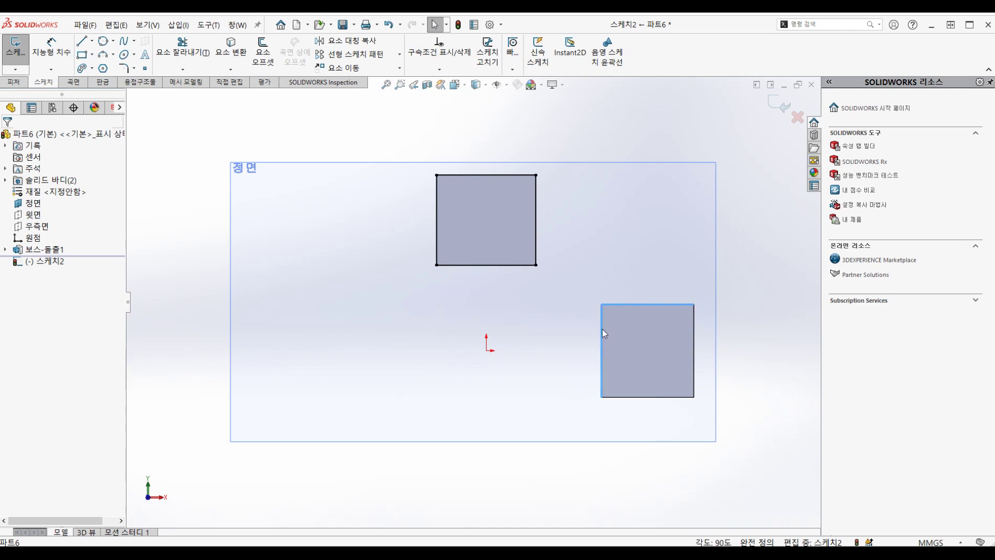
pyautogui.click(340, 173)
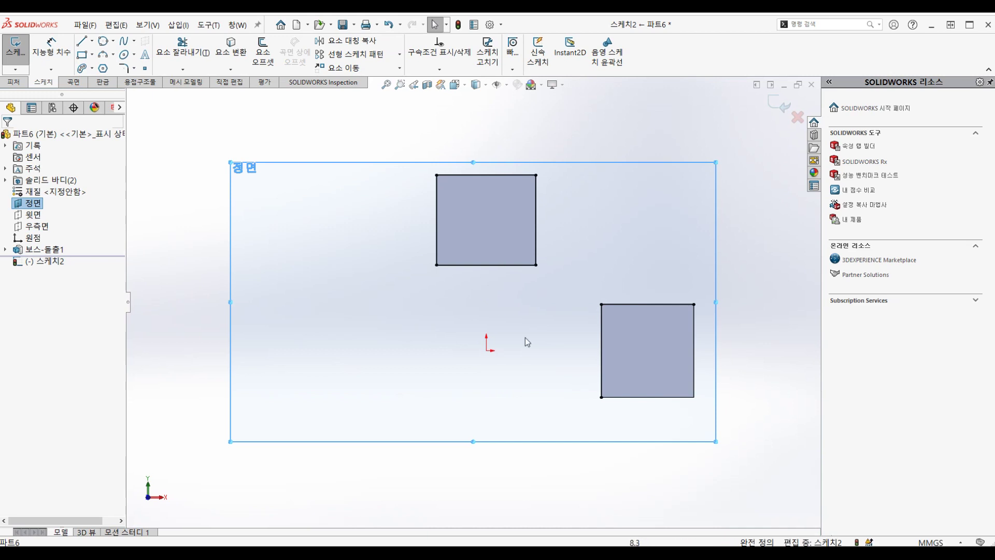
# - Dismiss the auto-recovery warning, exit the new sketch, and undo the extrusion back to Sketch1
pyautogui.moveTo(526, 339)
pyautogui.mouseDown(button='middle')
pyautogui.moveTo(515, 316)
pyautogui.moveTo(566, 276)
pyautogui.moveTo(455, 282)
pyautogui.mouseUp(button='middle')
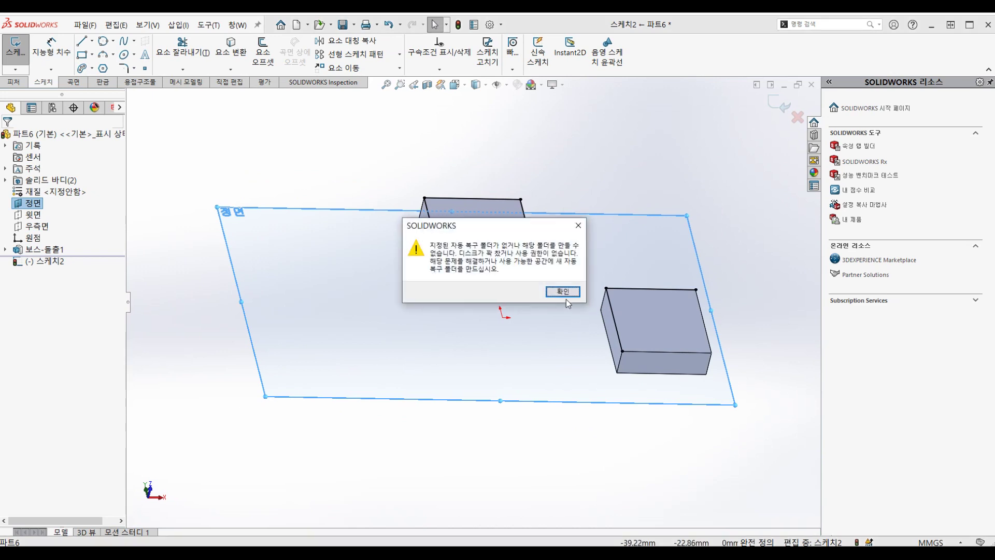
pyautogui.click(562, 291)
pyautogui.click(779, 104)
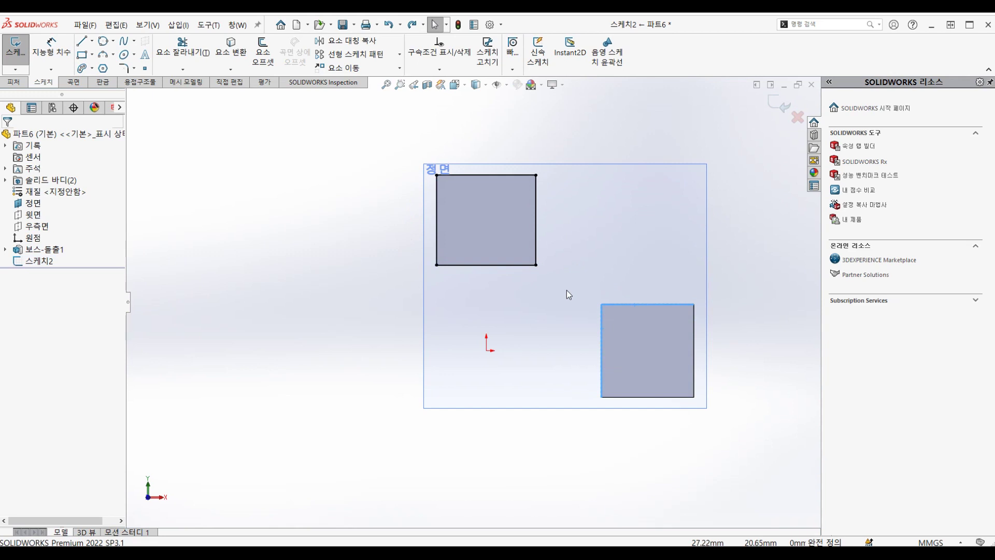
pyautogui.hotkey('ctrl', 'b')
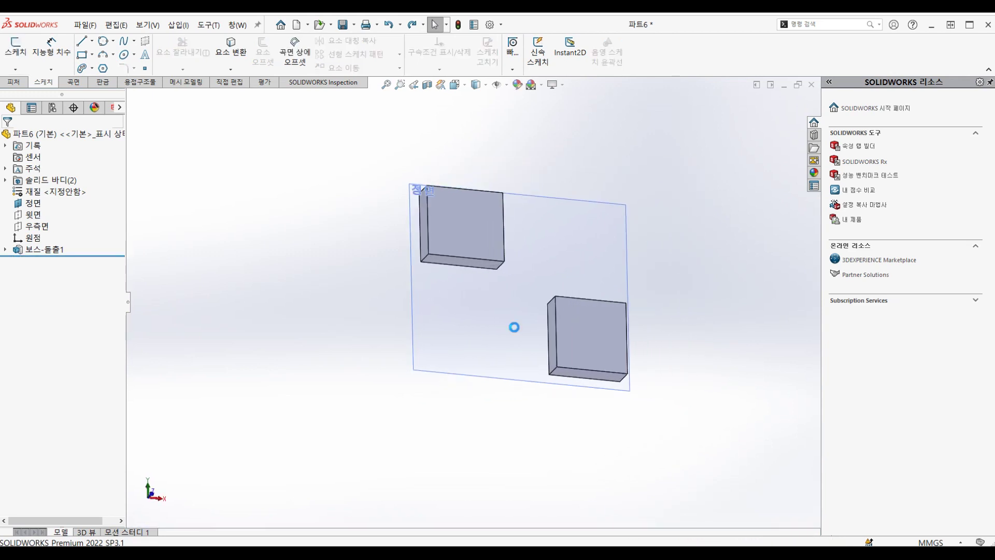
pyautogui.hotkey('ctrl', 'z')
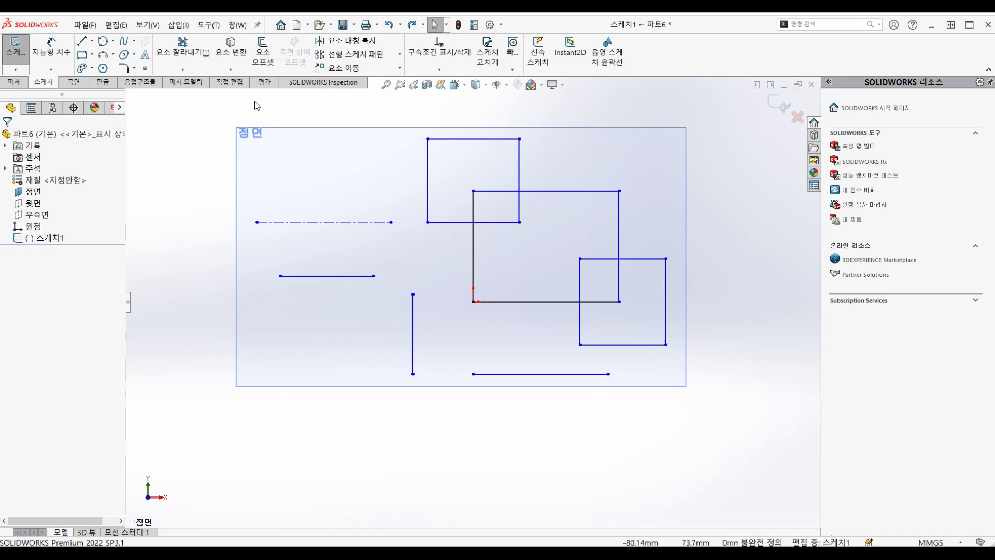
pyautogui.click(262, 56)
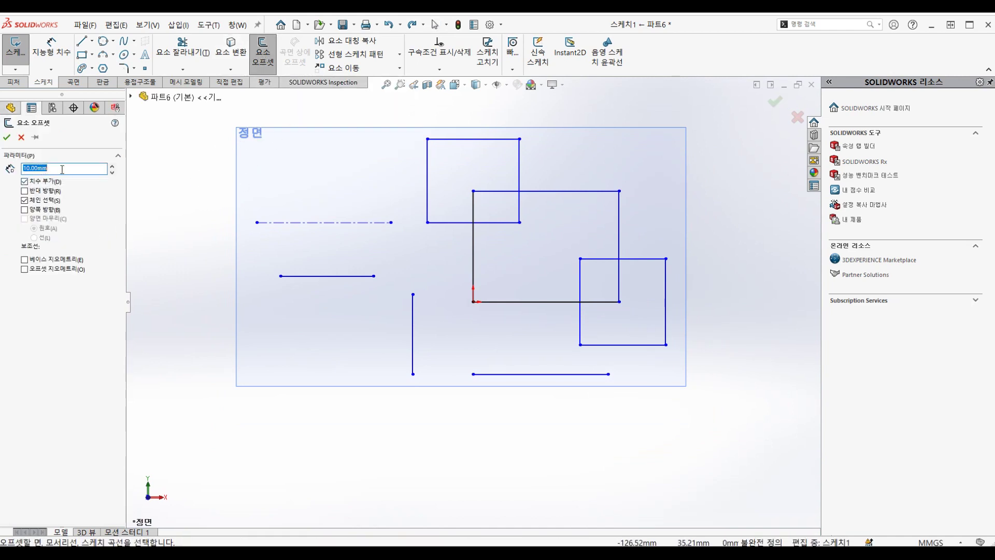
pyautogui.write('1')
pyautogui.press('BackSpace')
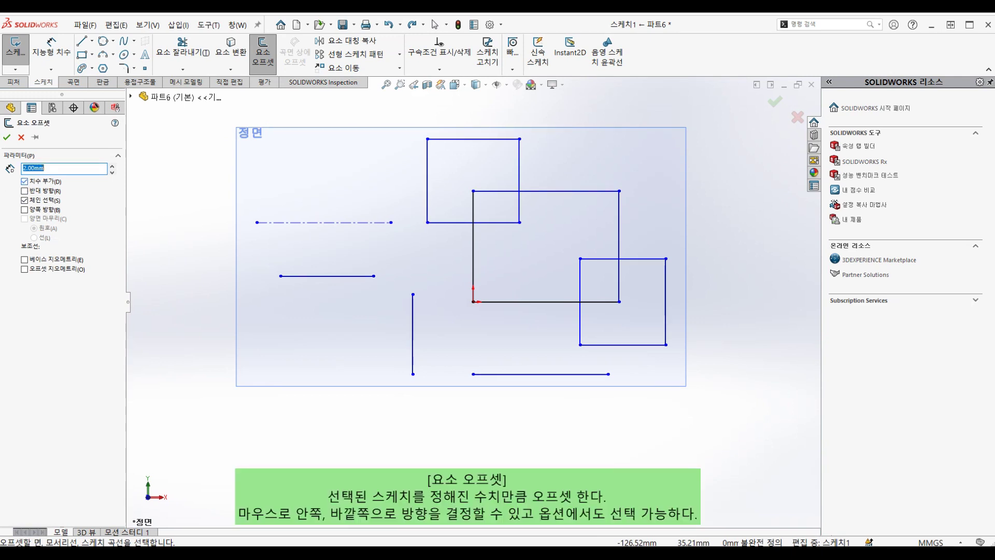
pyautogui.click(427, 181)
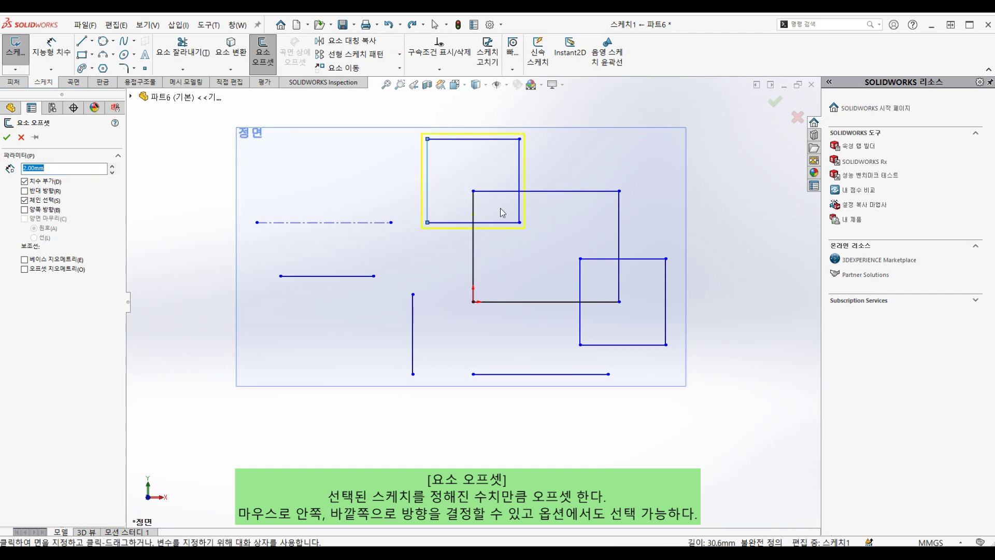
pyautogui.click(413, 325)
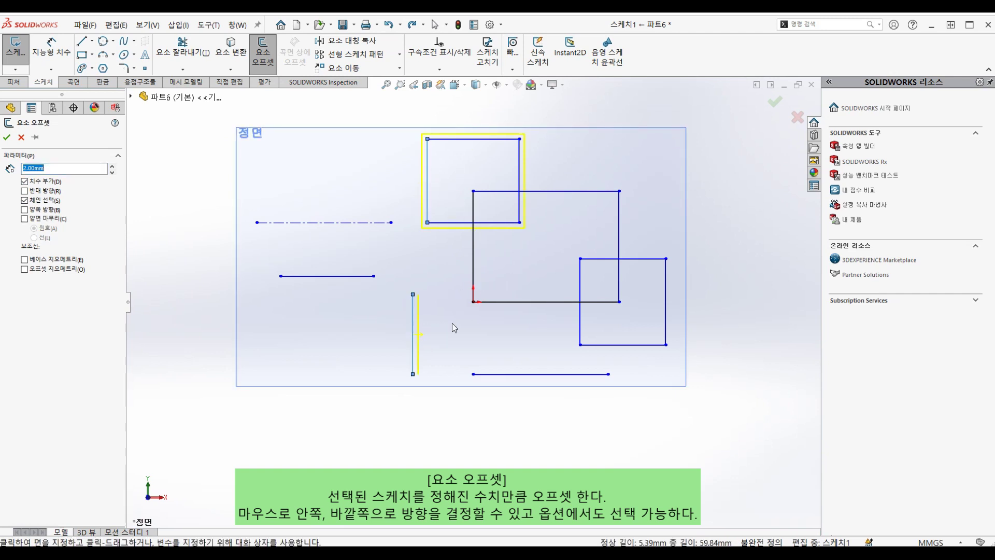
pyautogui.click(355, 277)
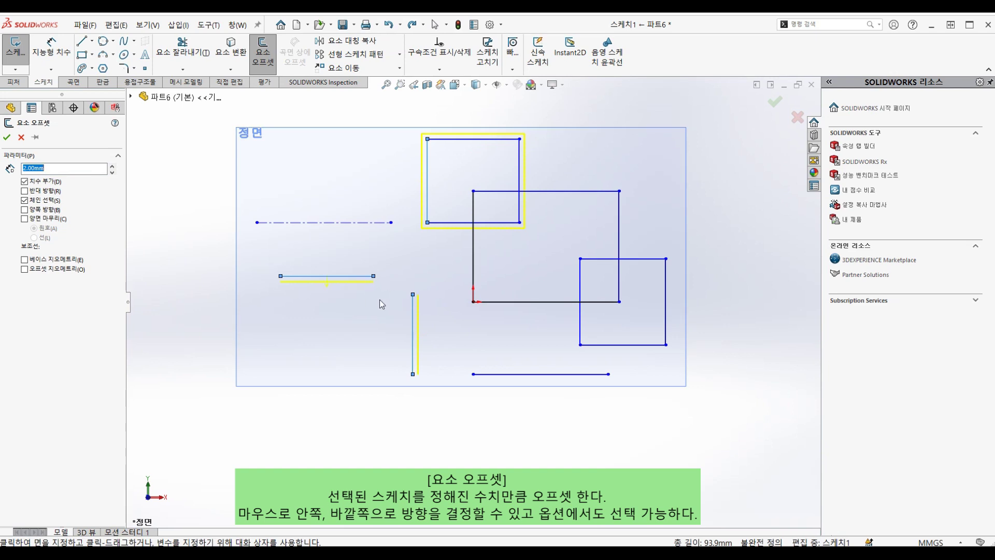
pyautogui.click(340, 251)
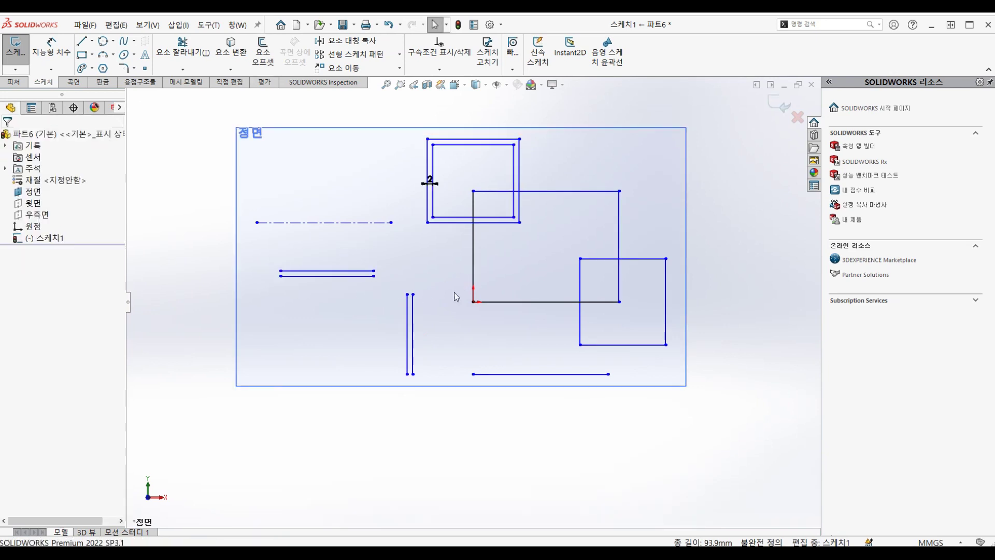
pyautogui.click(263, 52)
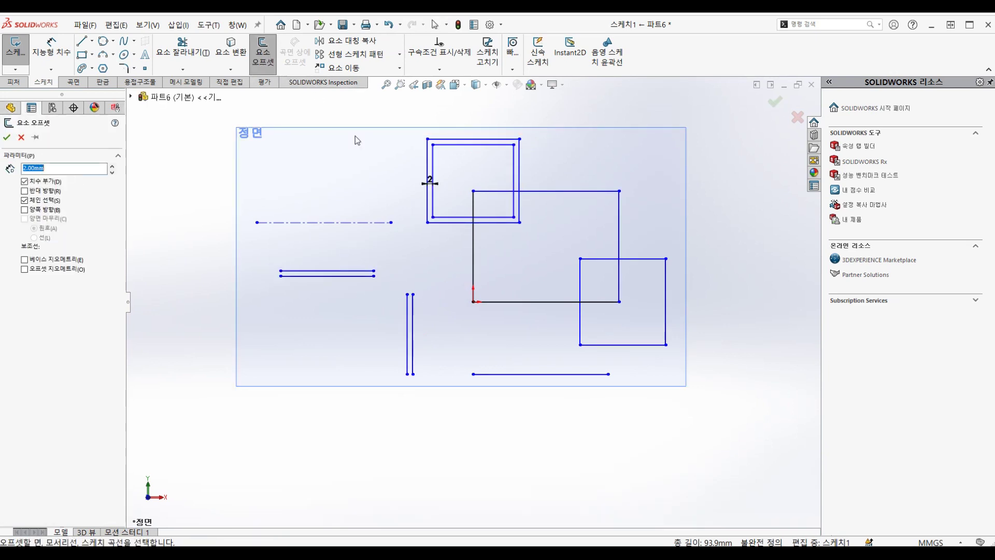
pyautogui.click(502, 302)
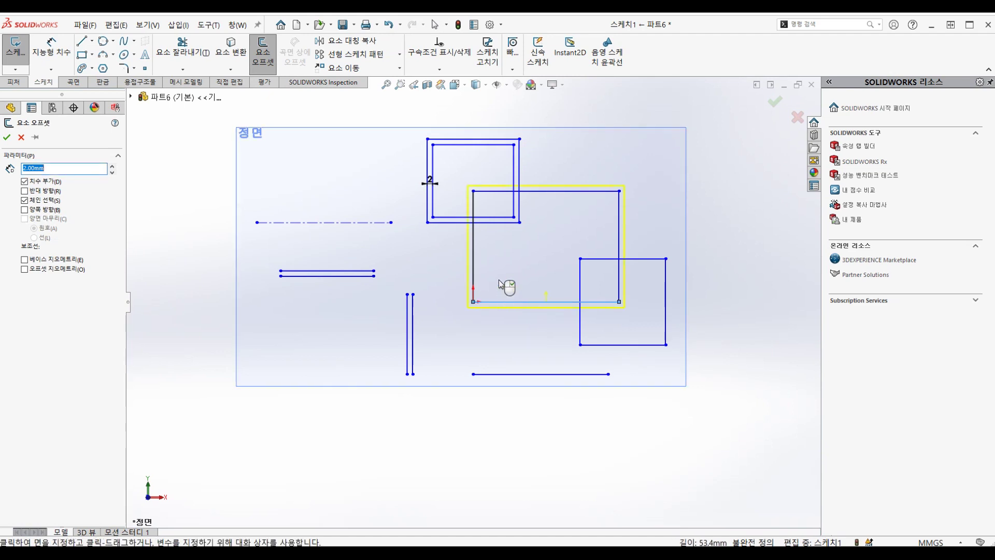
pyautogui.click(493, 322)
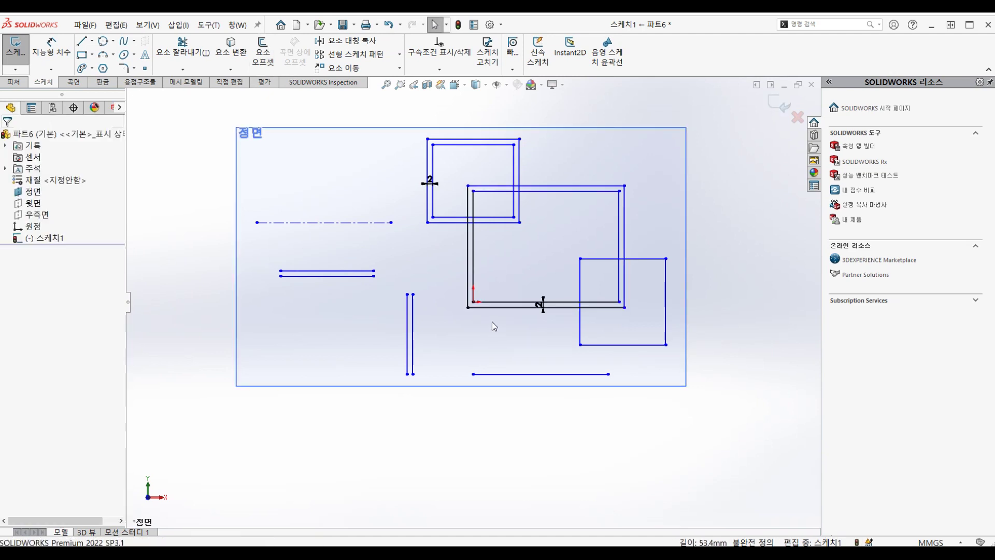
pyautogui.click(264, 55)
pyautogui.click(612, 345)
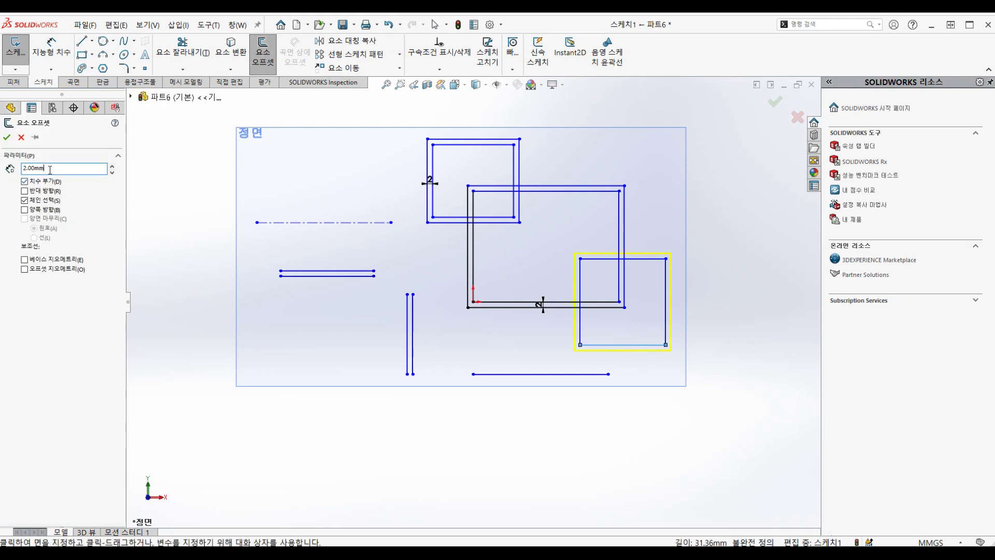
pyautogui.click(25, 191)
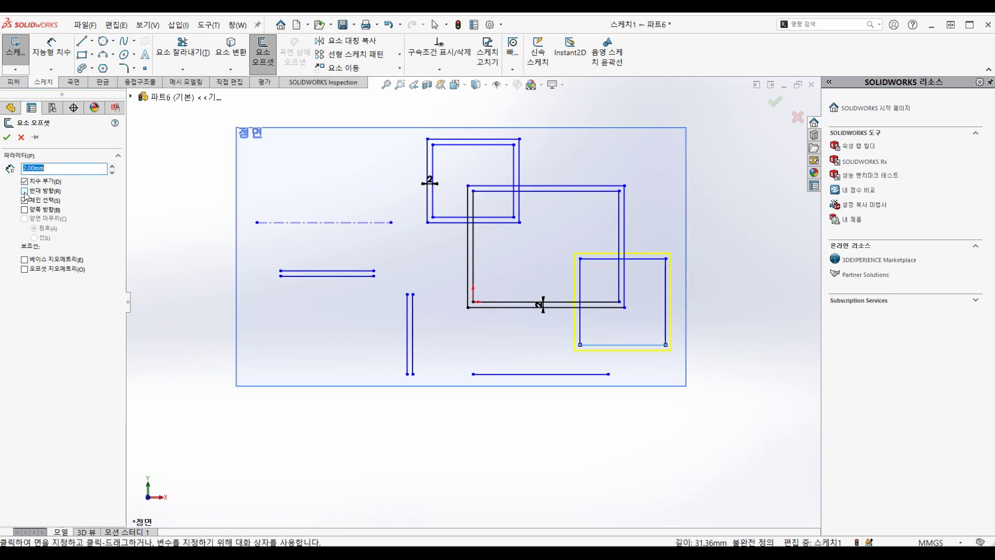
pyautogui.click(24, 192)
pyautogui.click(24, 191)
pyautogui.press('Return')
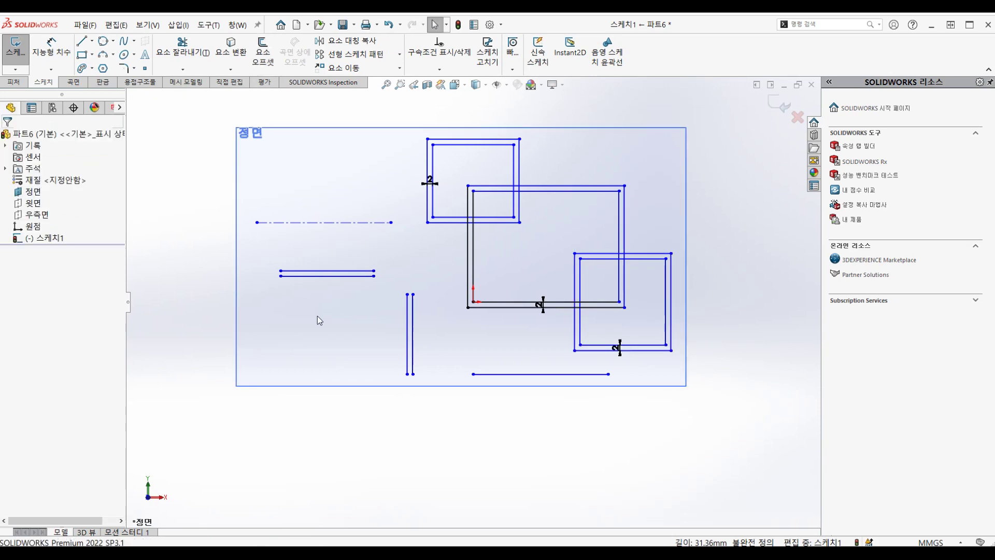
pyautogui.hotkey('ctrl', 'z')
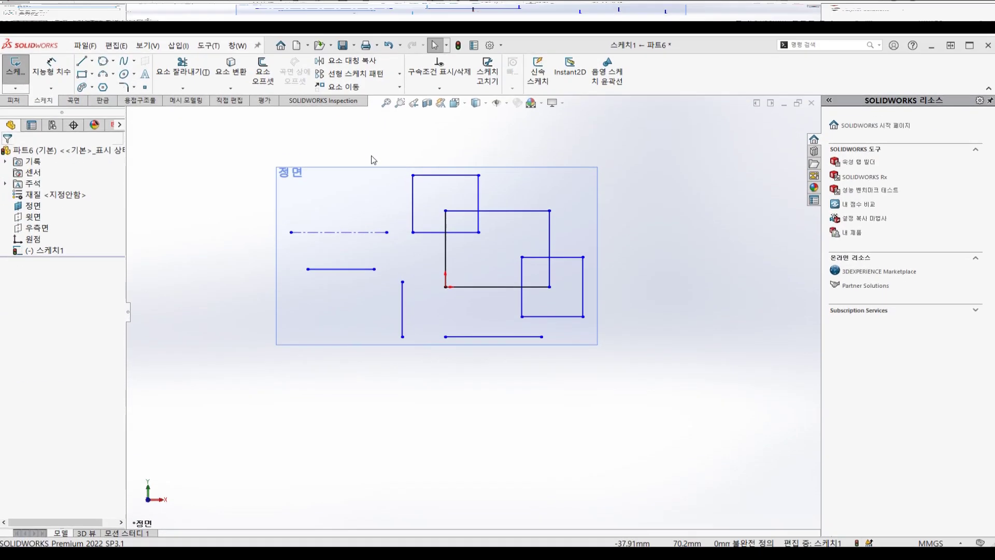
# - Set up a linear sketch pattern of the upper square's left edge with 3 instances, then clear its direction
pyautogui.click(379, 57)
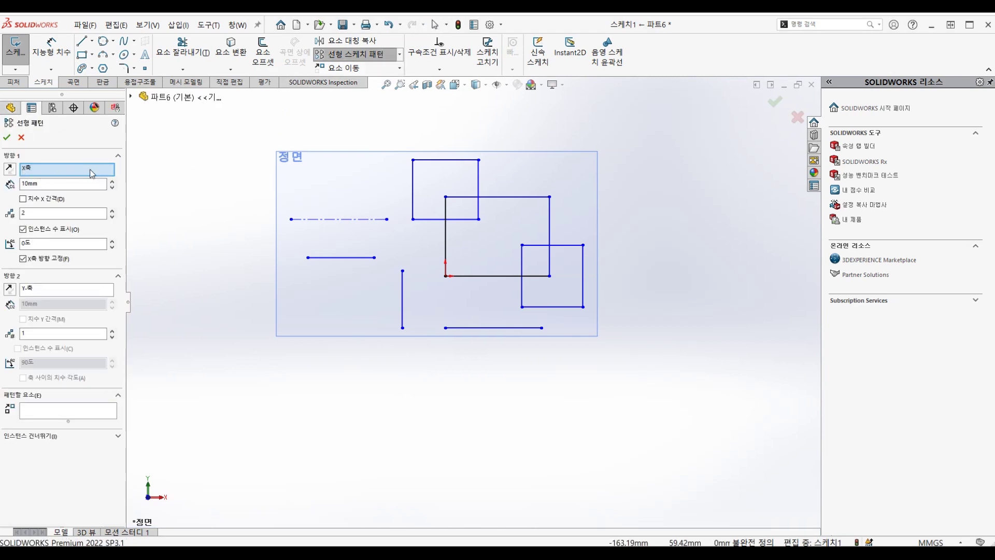
pyautogui.click(428, 226)
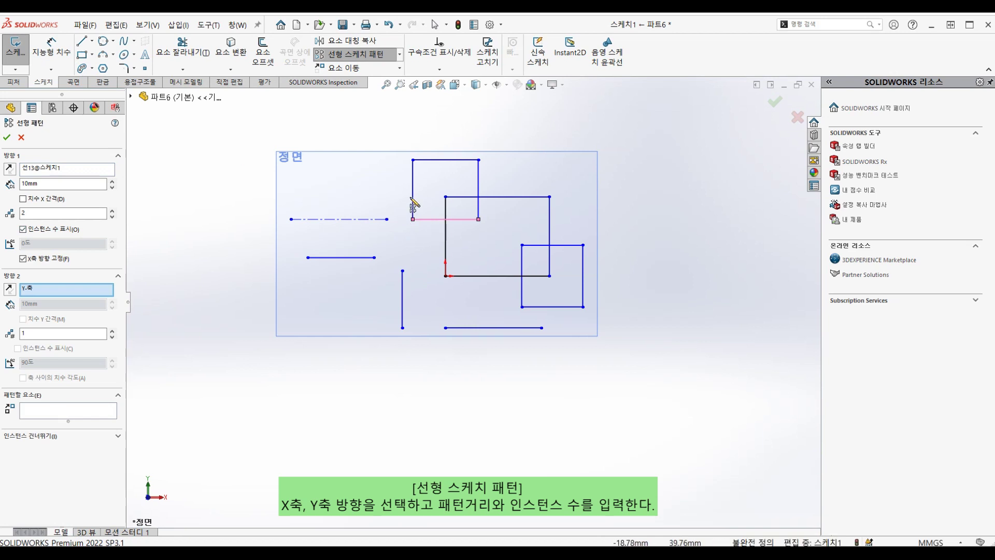
pyautogui.click(62, 412)
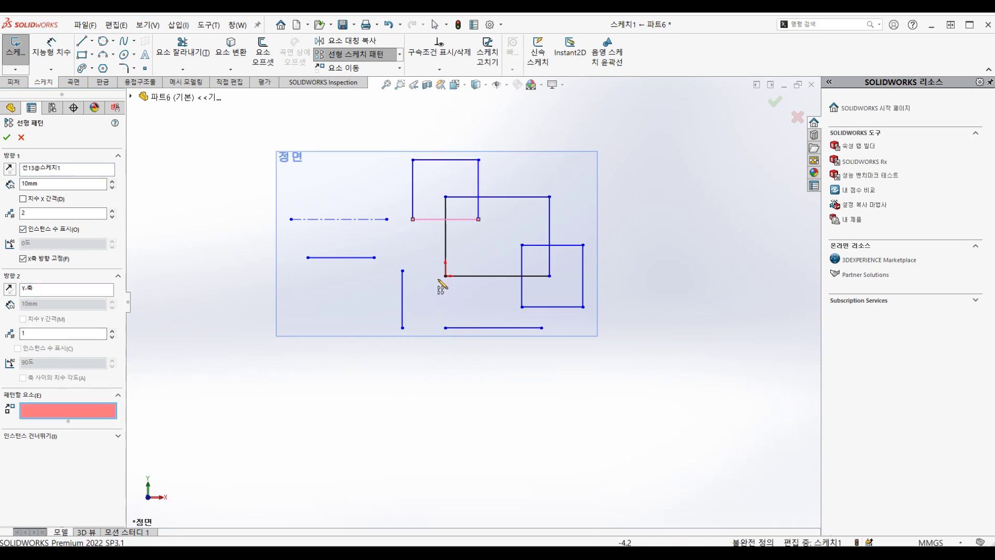
pyautogui.click(413, 194)
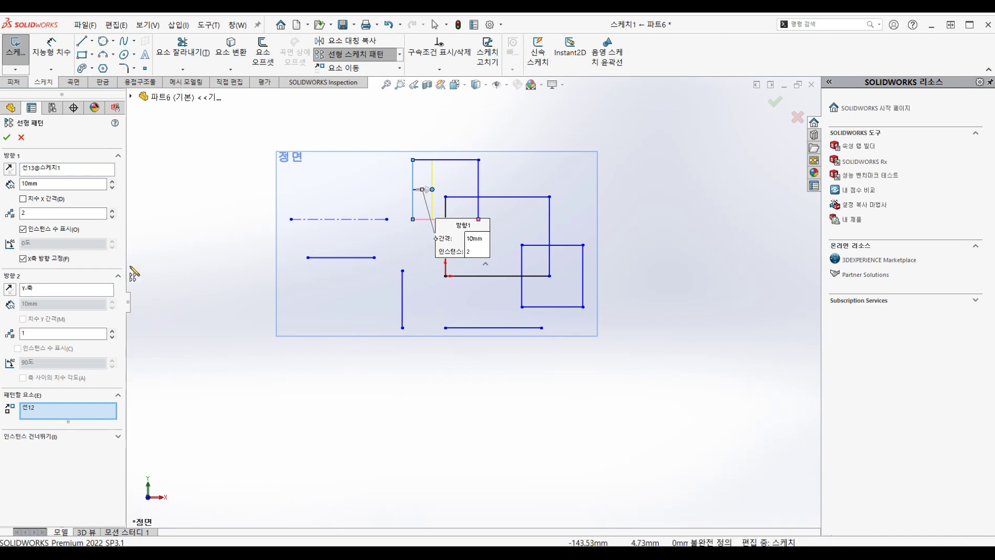
pyautogui.moveTo(48, 214); pyautogui.dragTo(16, 216)
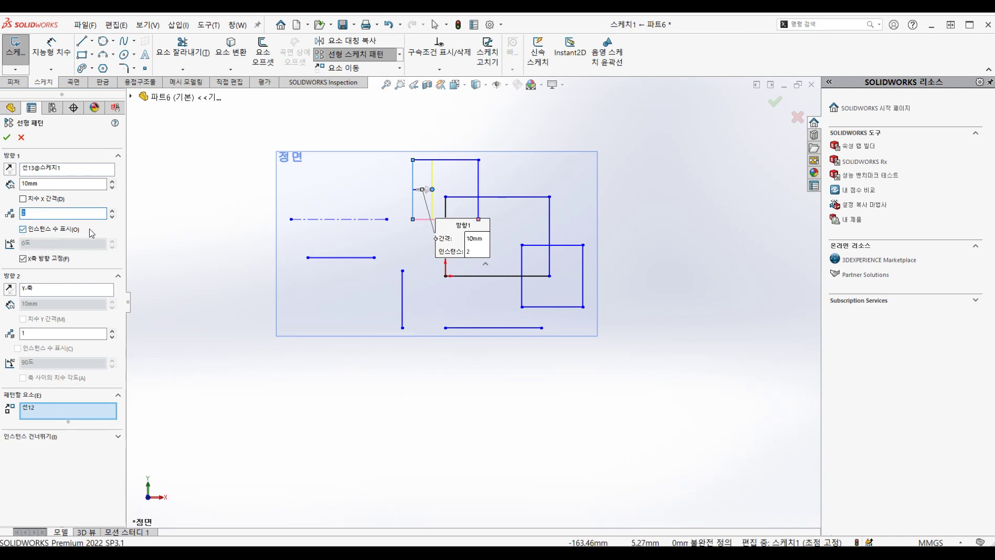
pyautogui.write('3')
pyautogui.press('Return')
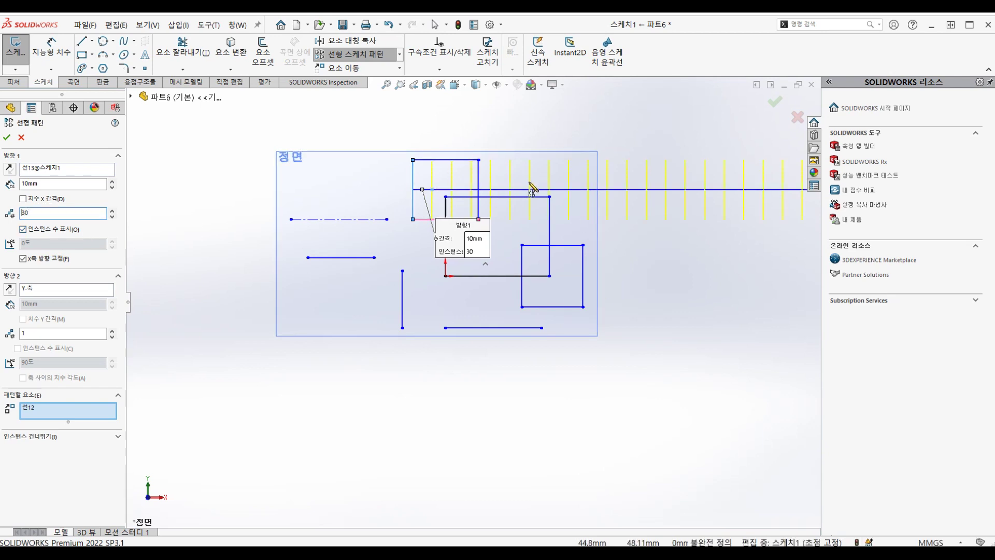
pyautogui.click(73, 169)
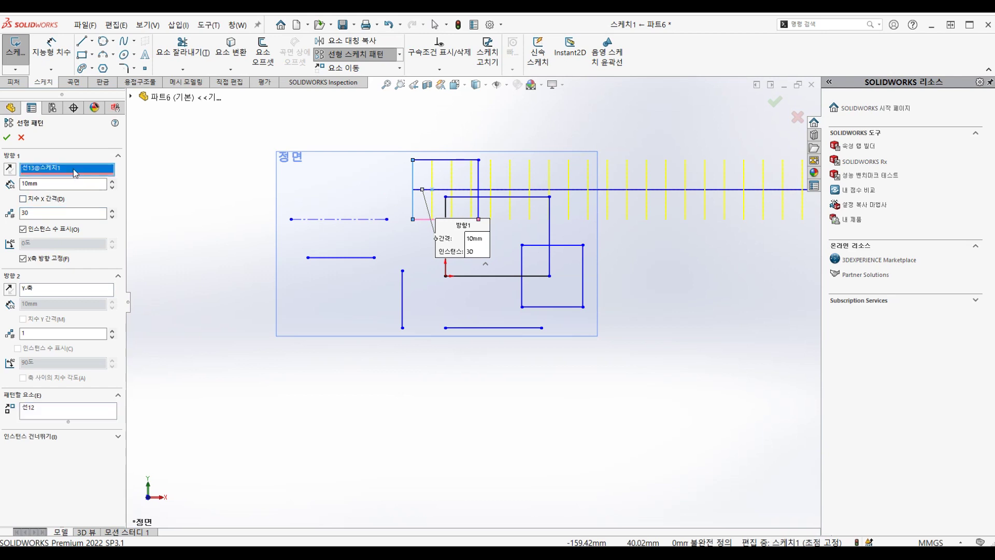
pyautogui.click(337, 220)
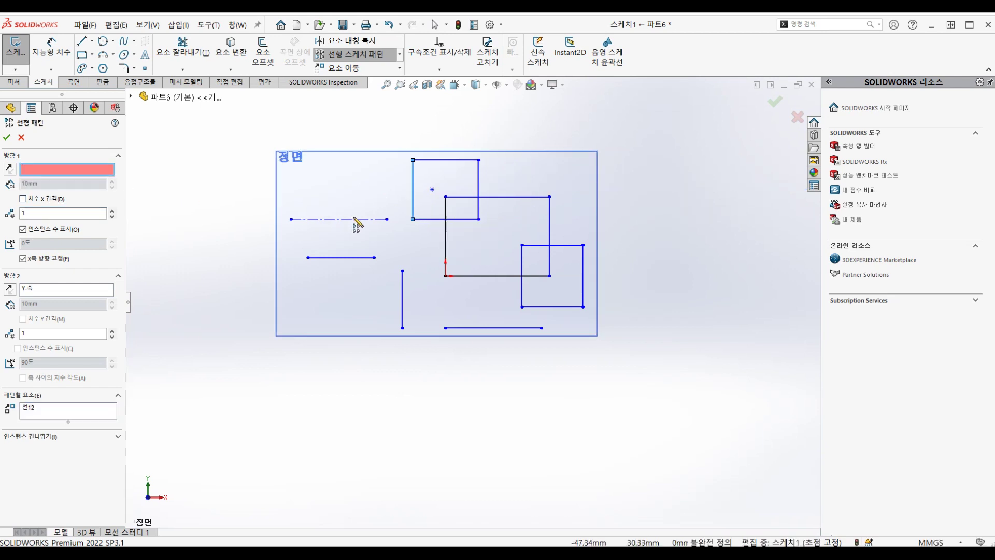
# - Pattern the small square's left and top edges 6 times upward along Y at 10 mm
pyautogui.click(427, 219)
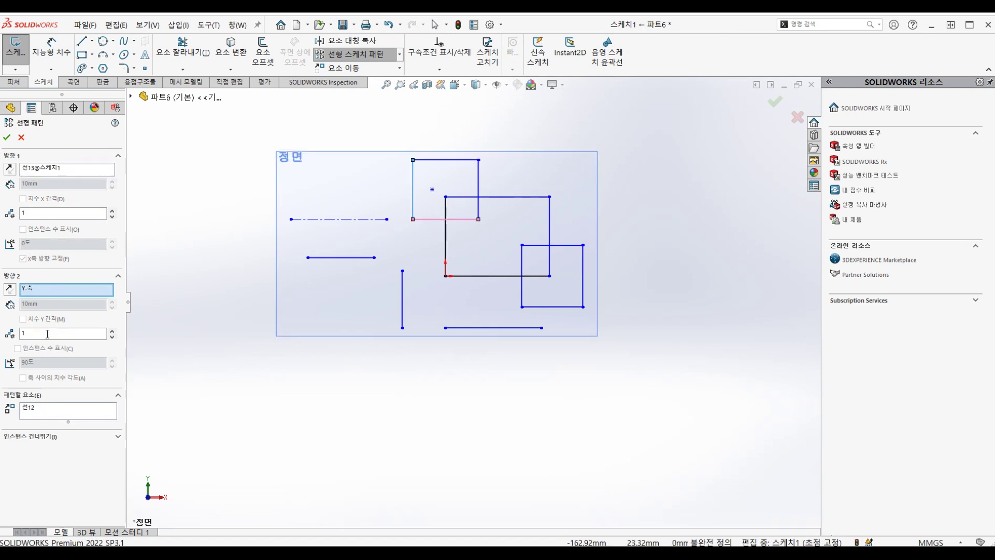
pyautogui.moveTo(55, 335); pyautogui.dragTo(5, 336)
pyautogui.write('6')
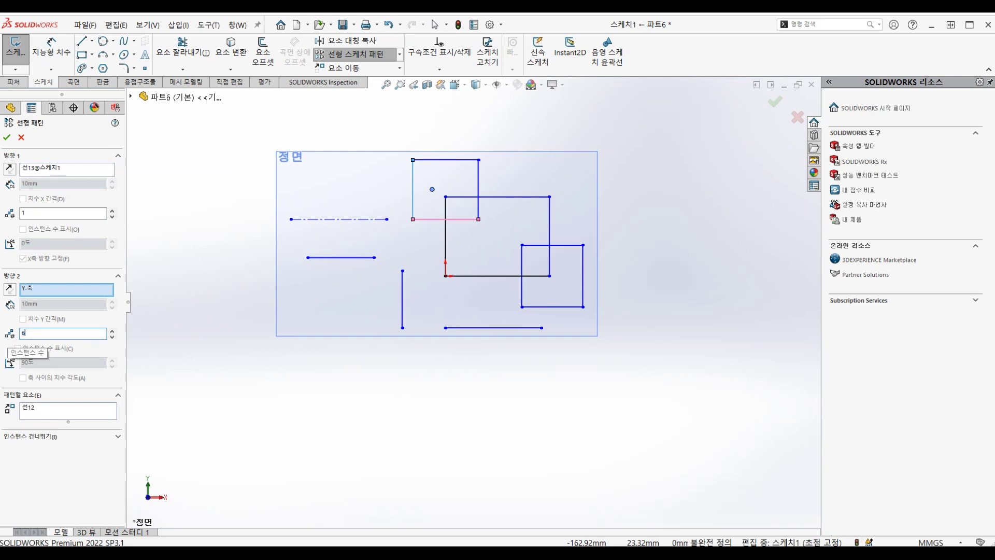
pyautogui.scroll(2, 436, 267)
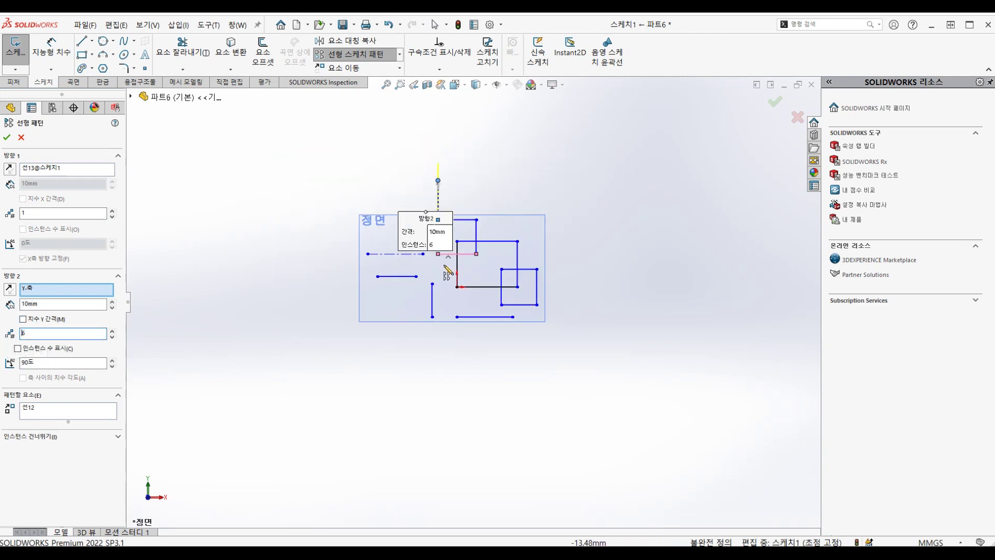
pyautogui.scroll(-2, 440, 274)
pyautogui.scroll(-2, 449, 308)
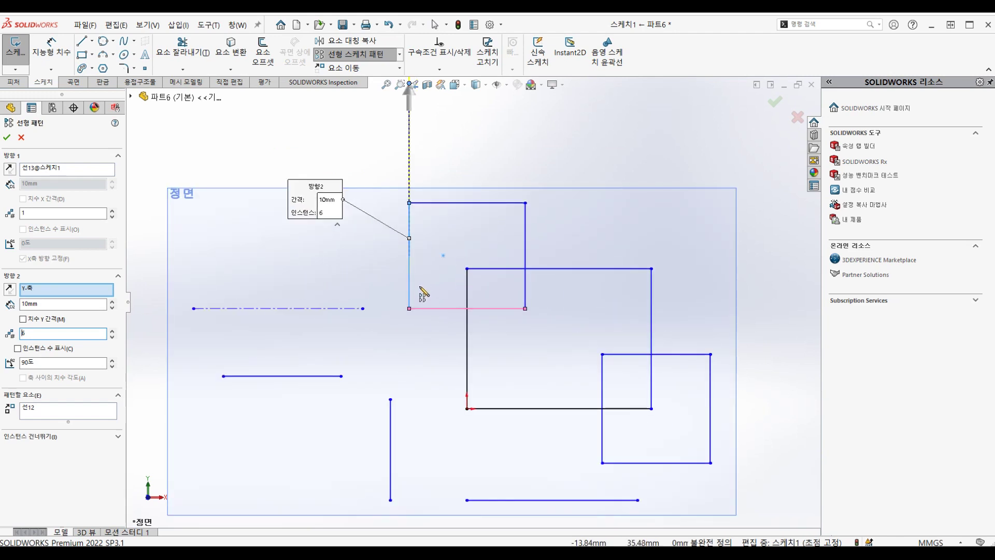
pyautogui.click(67, 411)
pyautogui.click(18, 348)
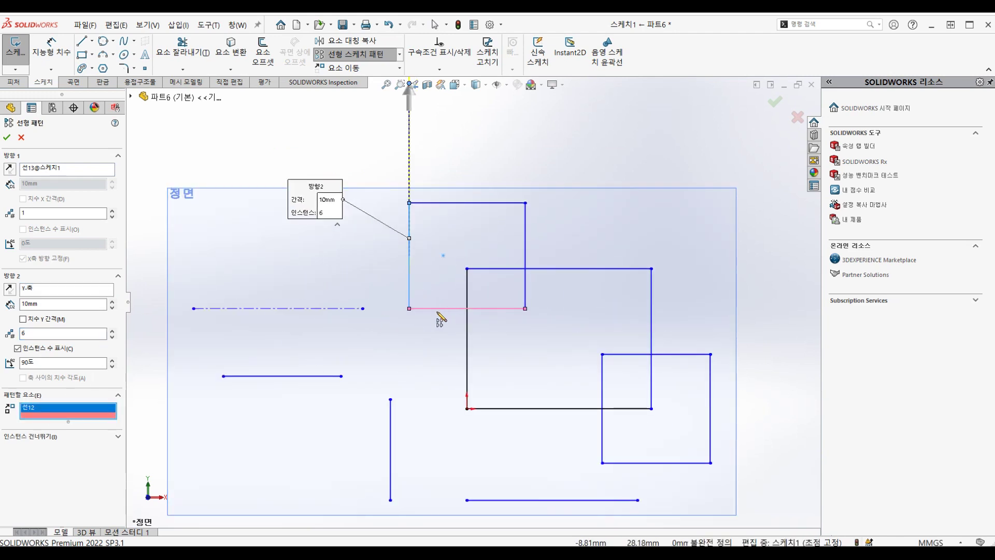
pyautogui.click(489, 203)
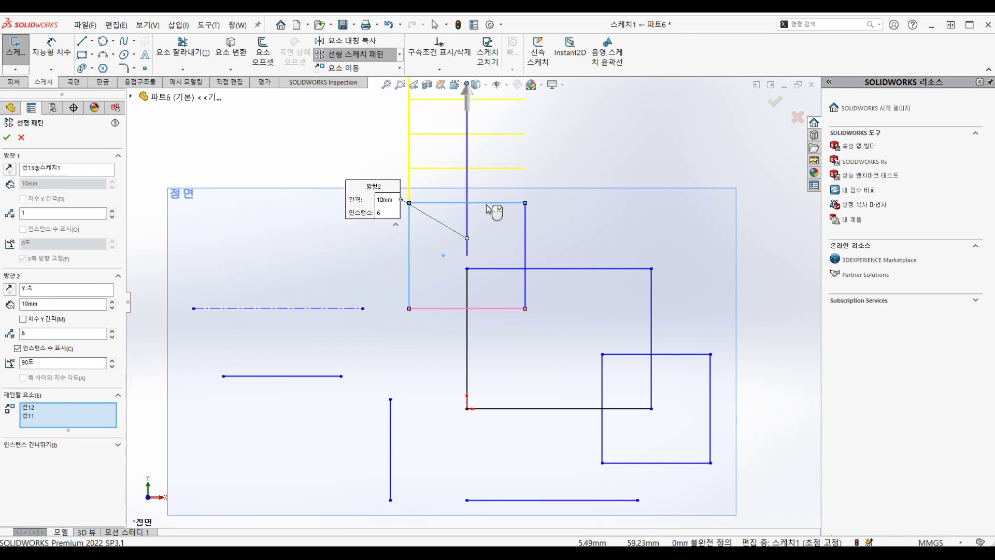
pyautogui.scroll(3, 440, 251)
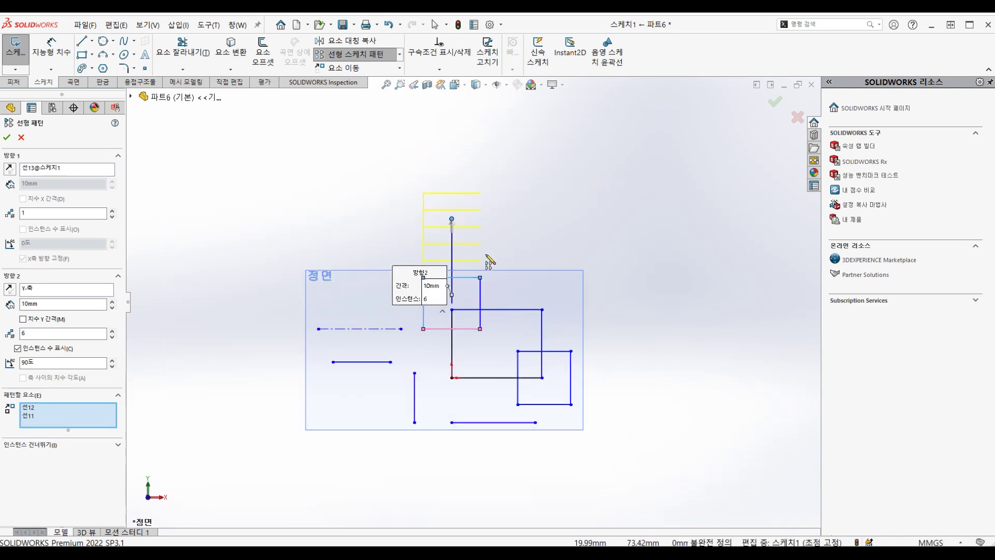
pyautogui.click(8, 139)
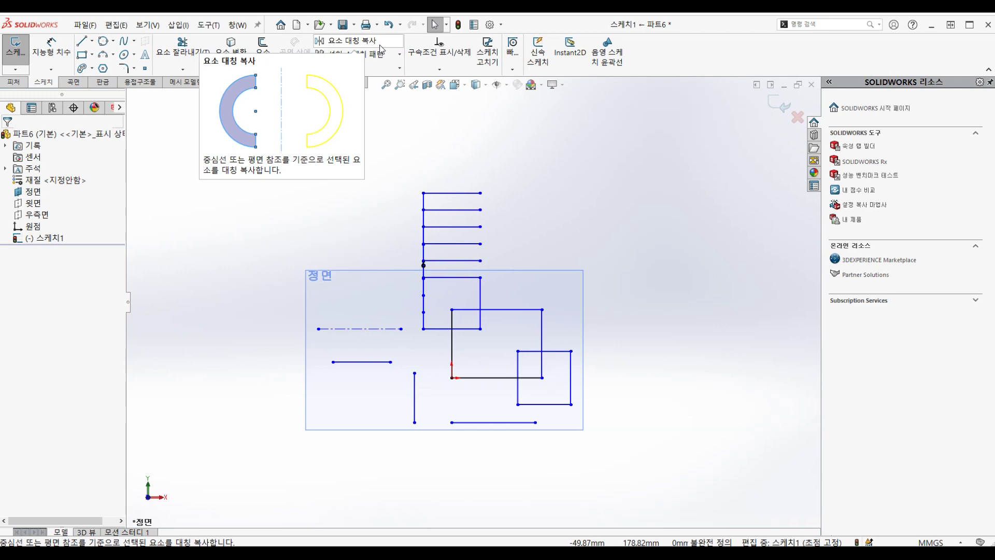
# - Mirror lines 19 and 20 about centerline 22
pyautogui.click(391, 49)
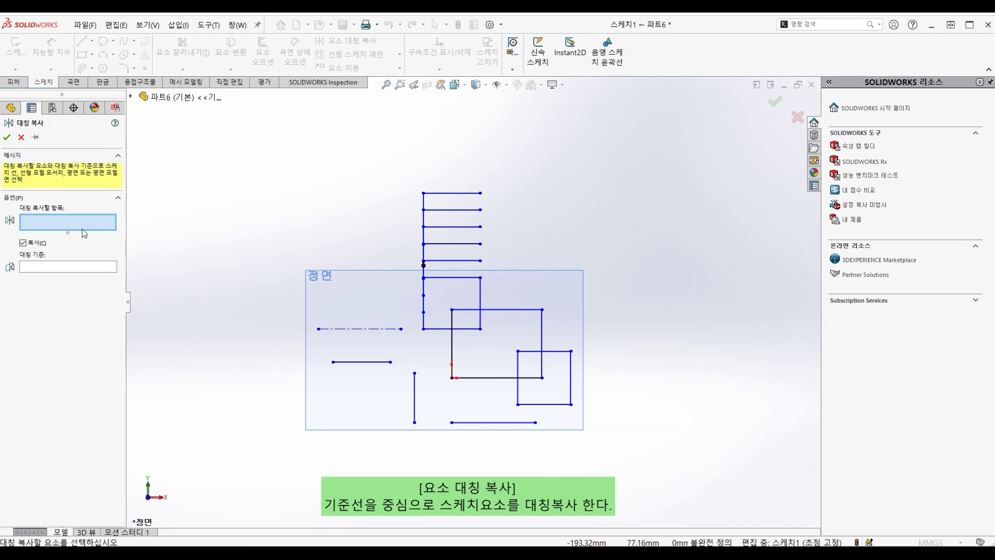
pyautogui.click(366, 363)
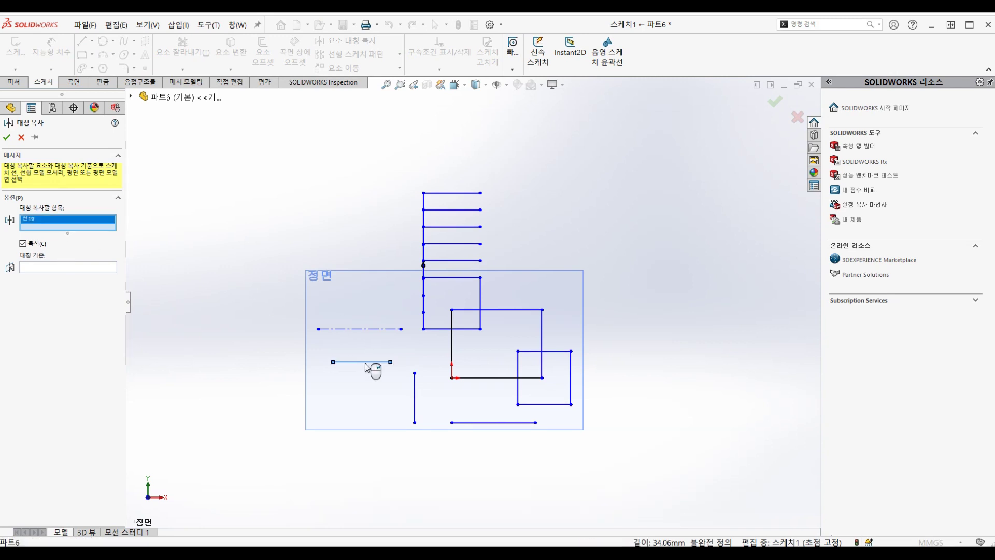
pyautogui.click(80, 271)
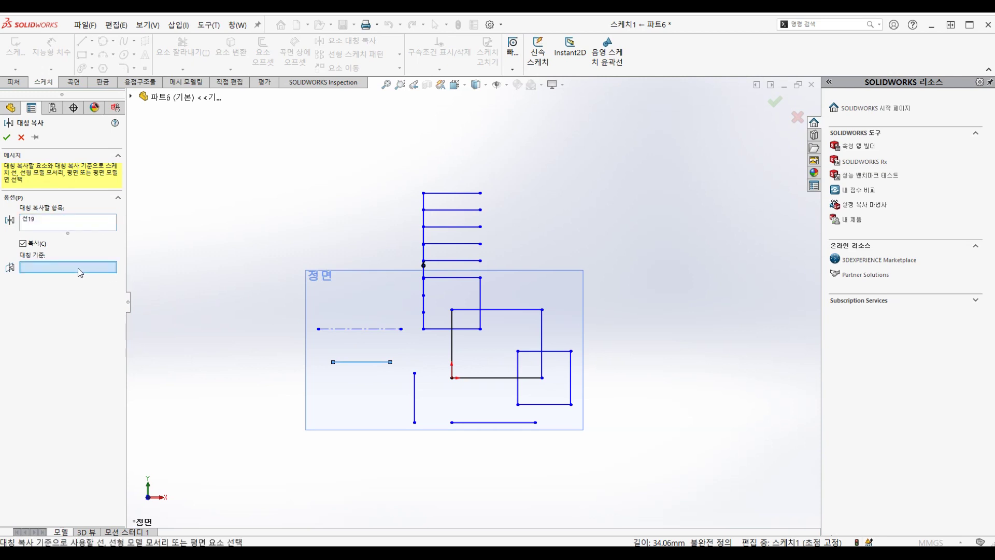
pyautogui.click(345, 329)
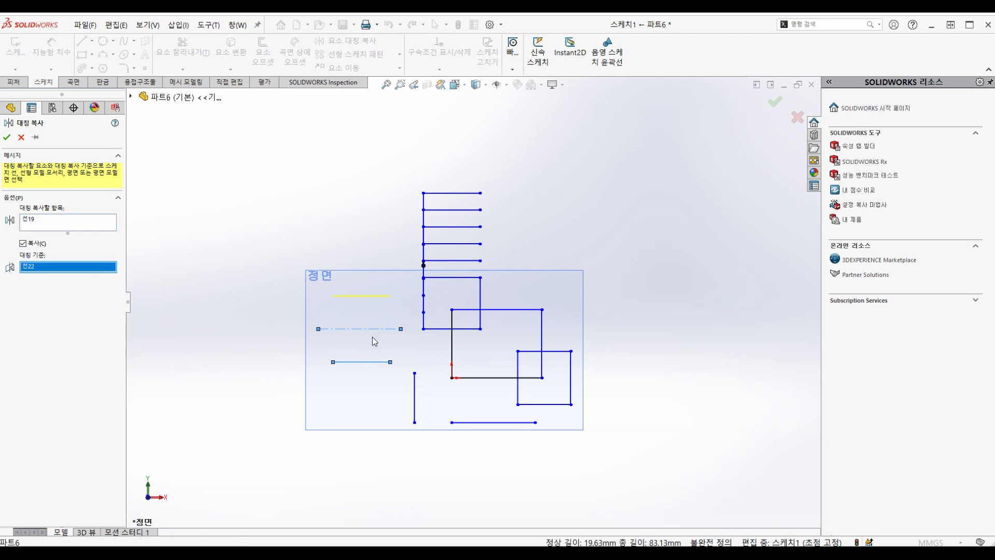
pyautogui.click(61, 226)
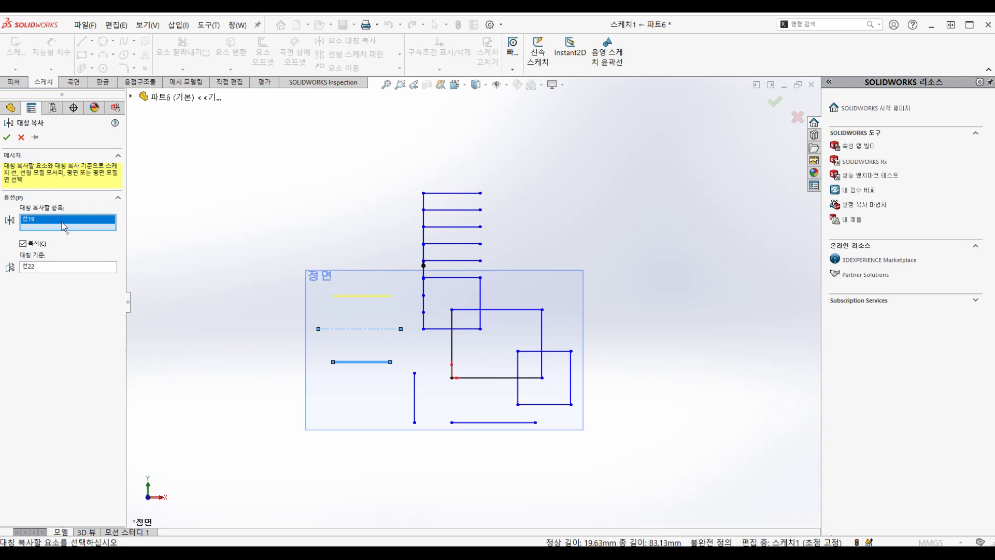
pyautogui.click(415, 386)
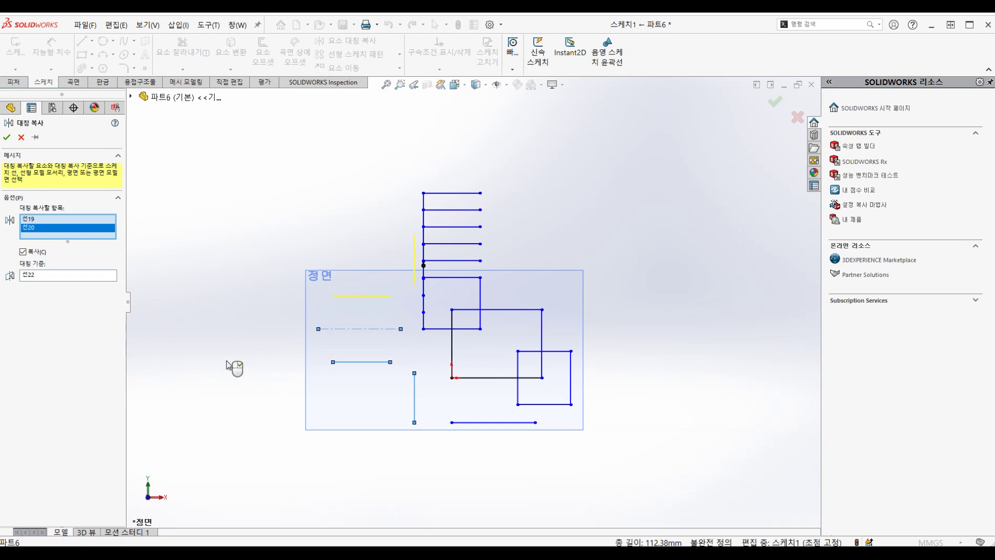
pyautogui.click(8, 137)
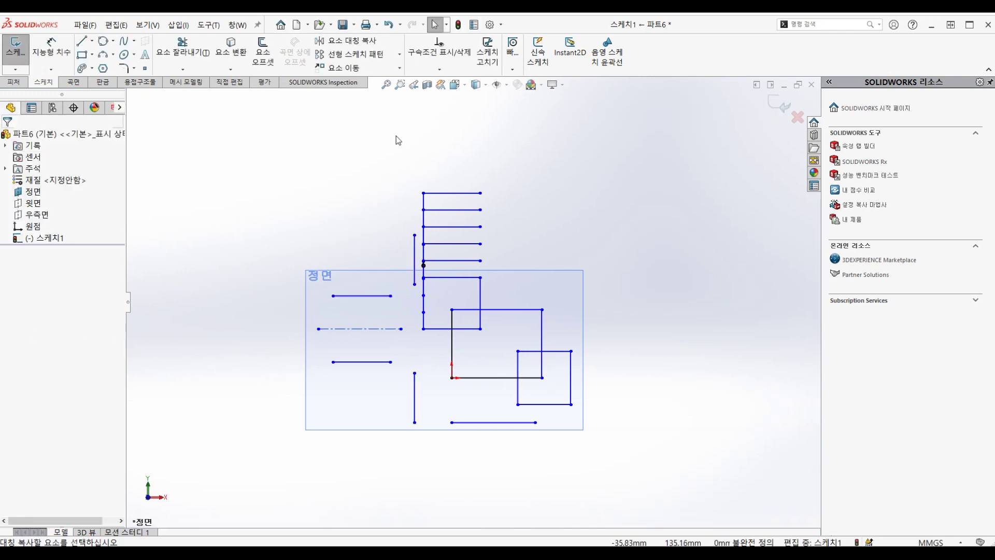
# - Move the two mirrored copies, line 19 and the centerline up and slightly left
pyautogui.click(387, 70)
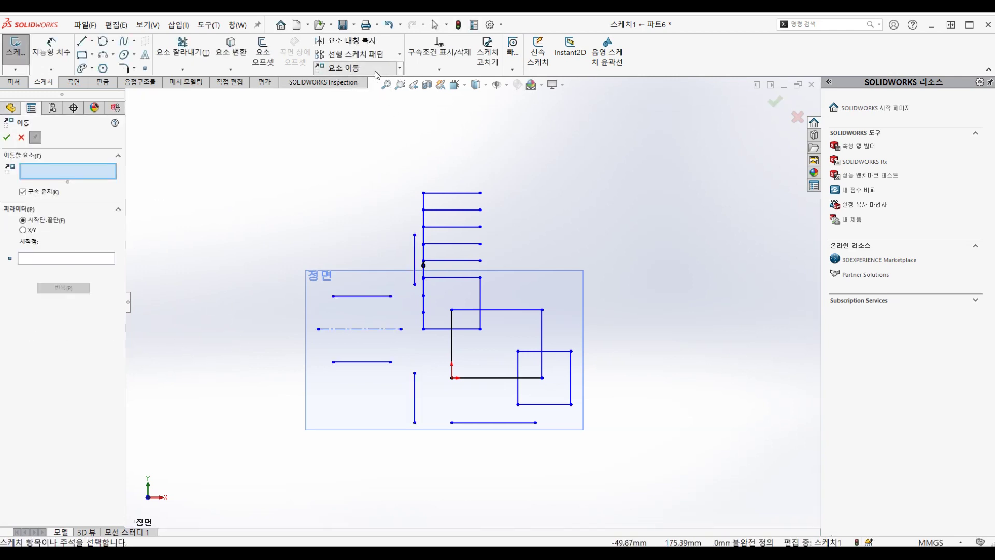
pyautogui.click(370, 296)
pyautogui.click(414, 270)
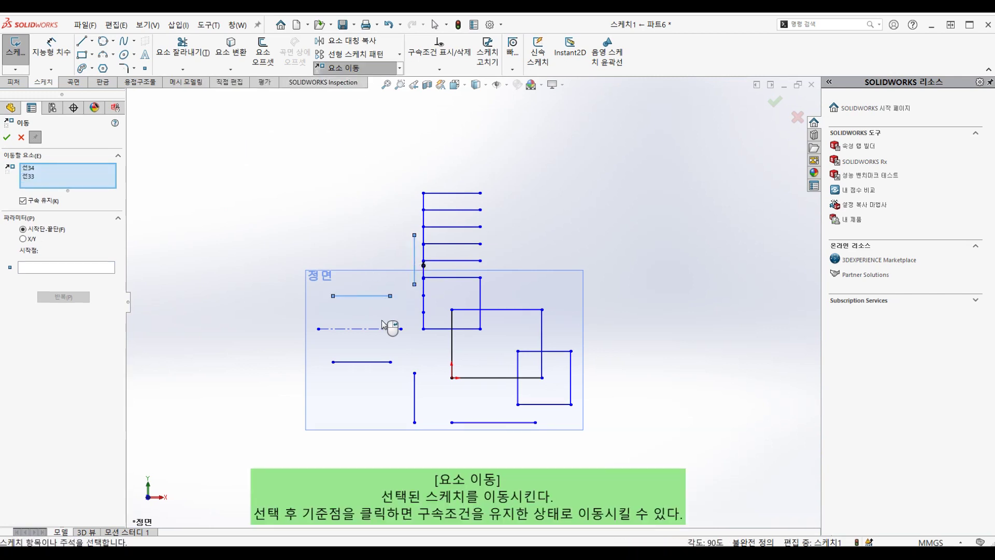
pyautogui.click(374, 362)
pyautogui.click(375, 328)
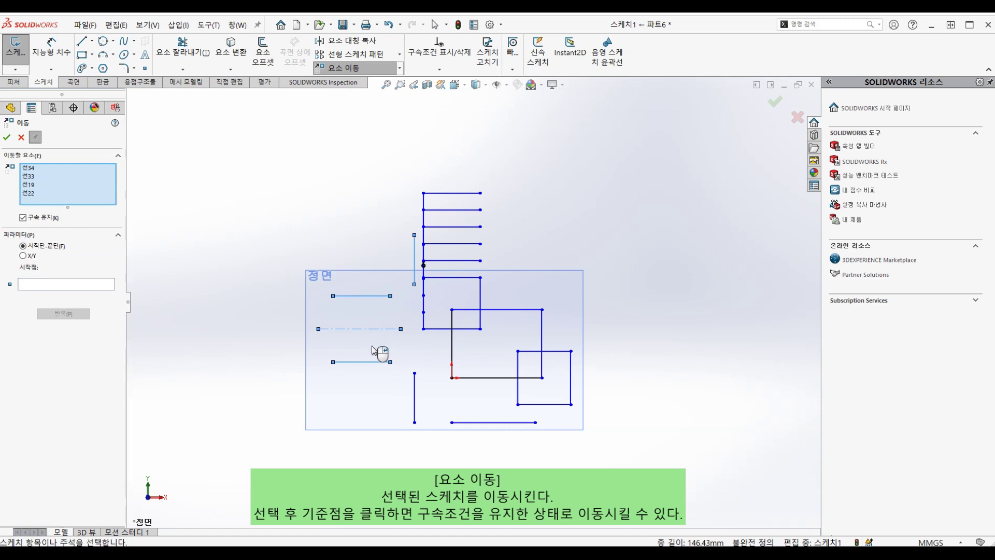
pyautogui.rightClick(289, 358)
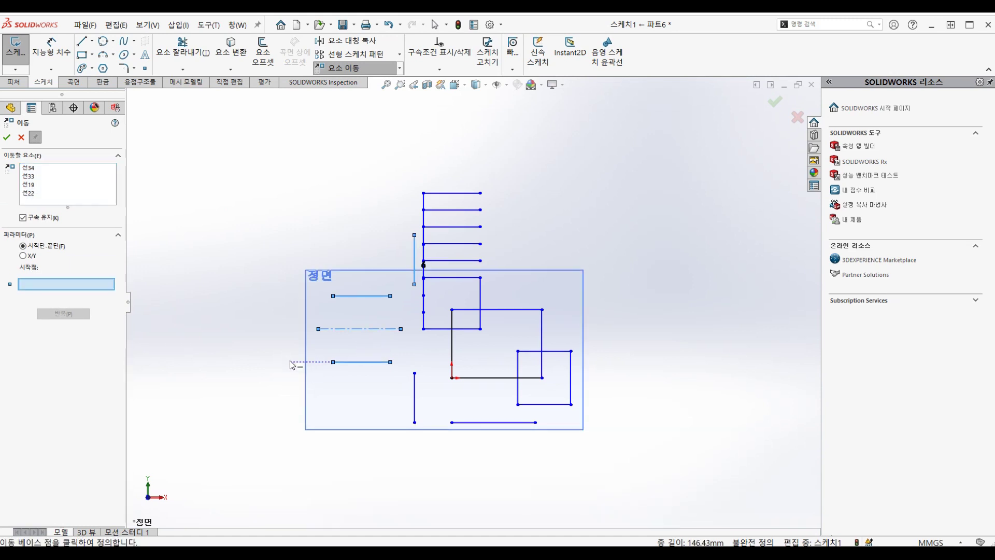
pyautogui.click(276, 342)
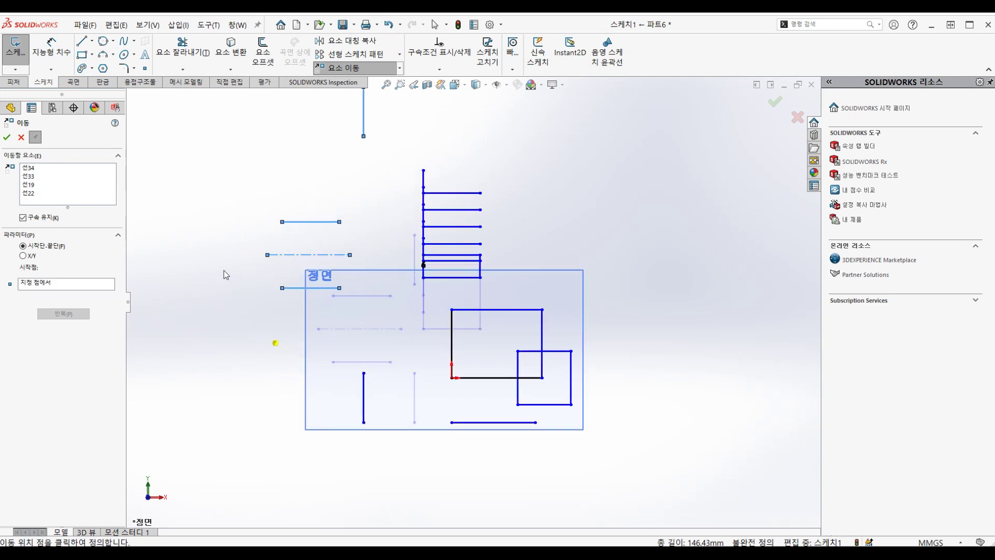
pyautogui.click(214, 284)
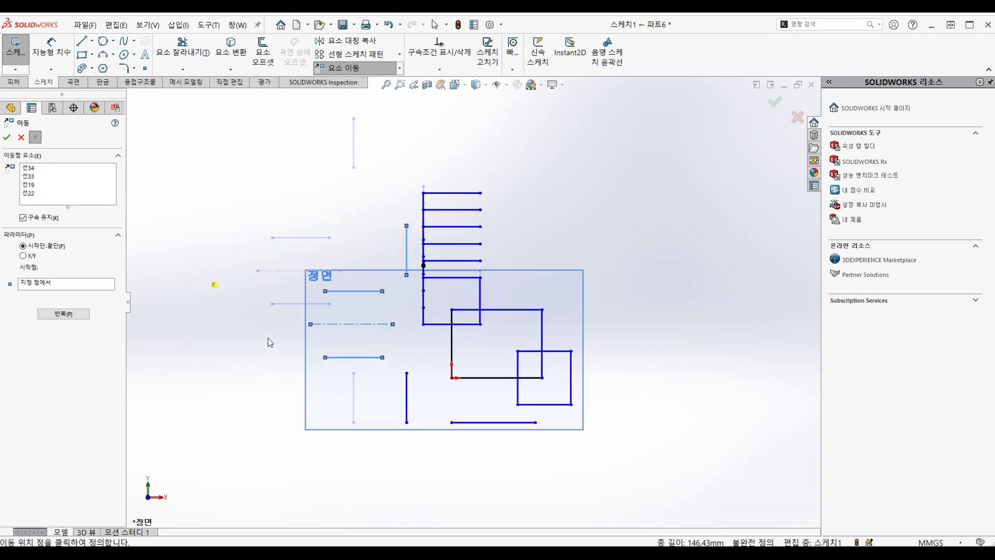
pyautogui.rightClick(265, 281)
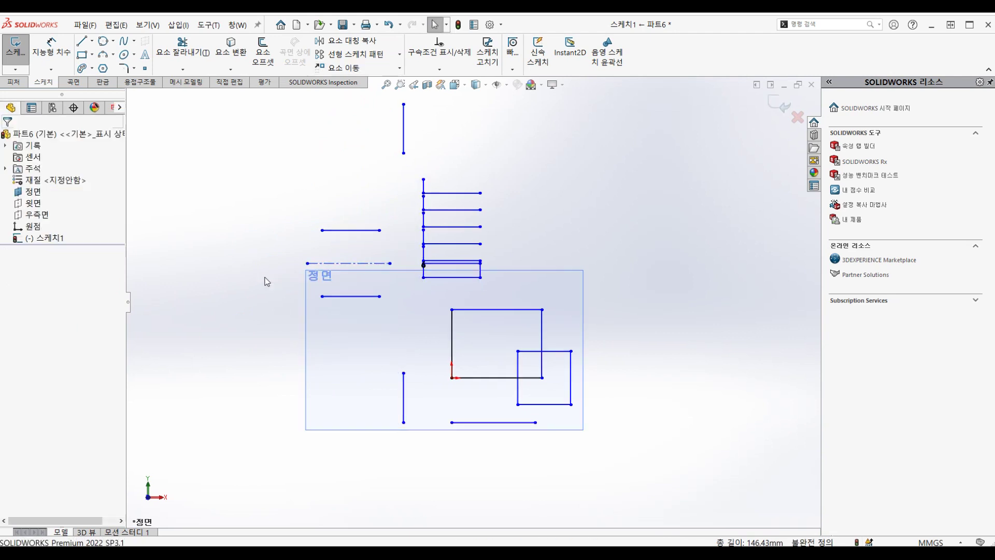
pyautogui.click(339, 67)
# - Move patterned lines 30, 31 and 32 left to sit beside the centerline
pyautogui.click(424, 187)
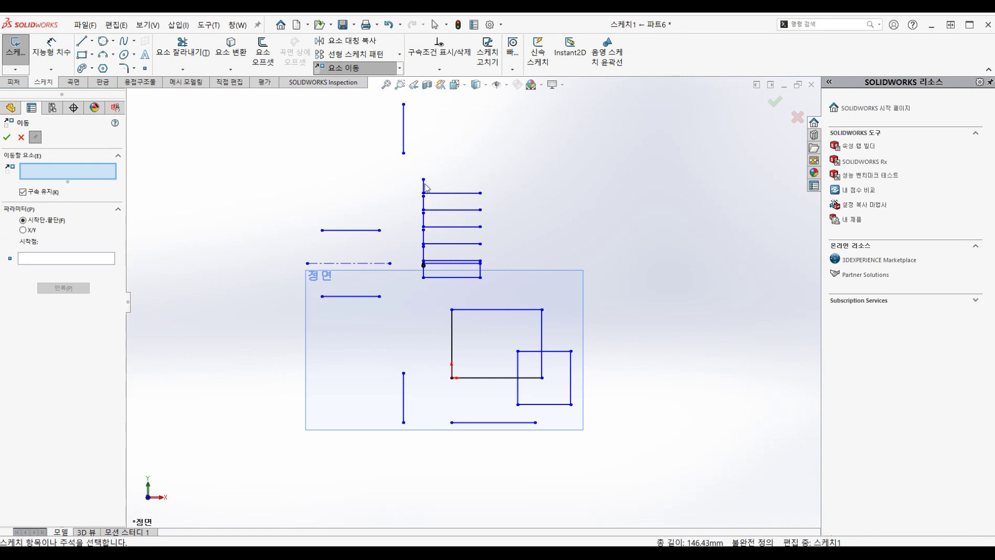
pyautogui.click(450, 193)
pyautogui.click(463, 209)
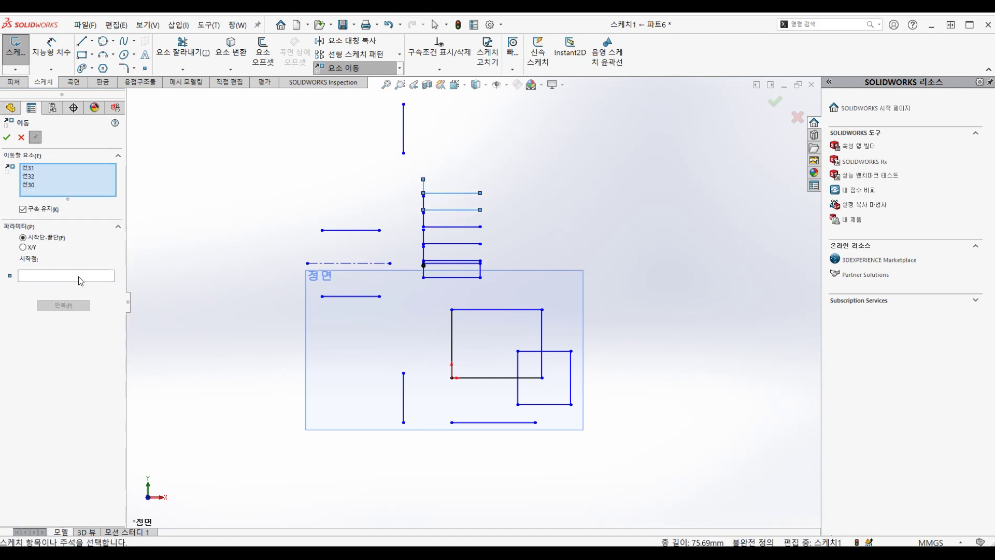
pyautogui.click(81, 280)
pyautogui.click(540, 240)
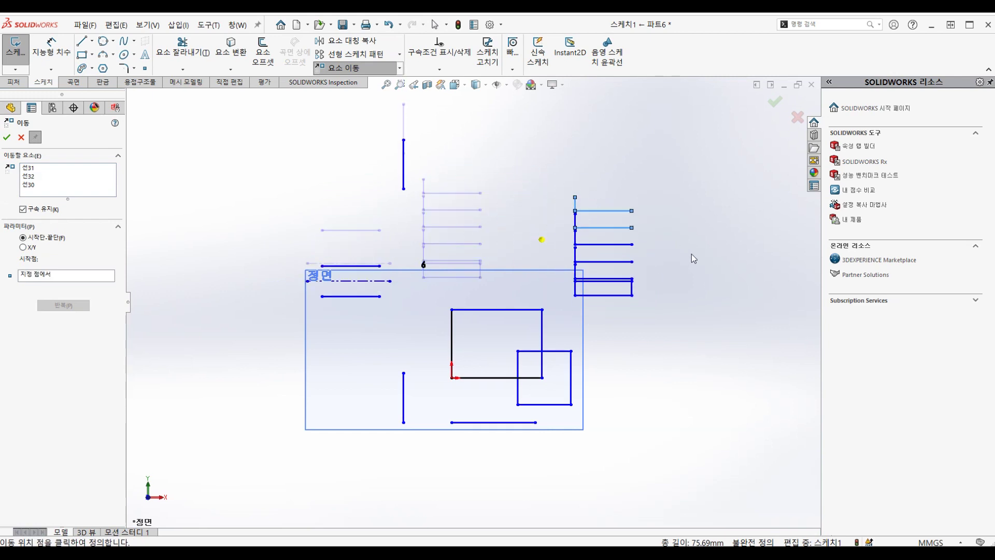
pyautogui.click(639, 224)
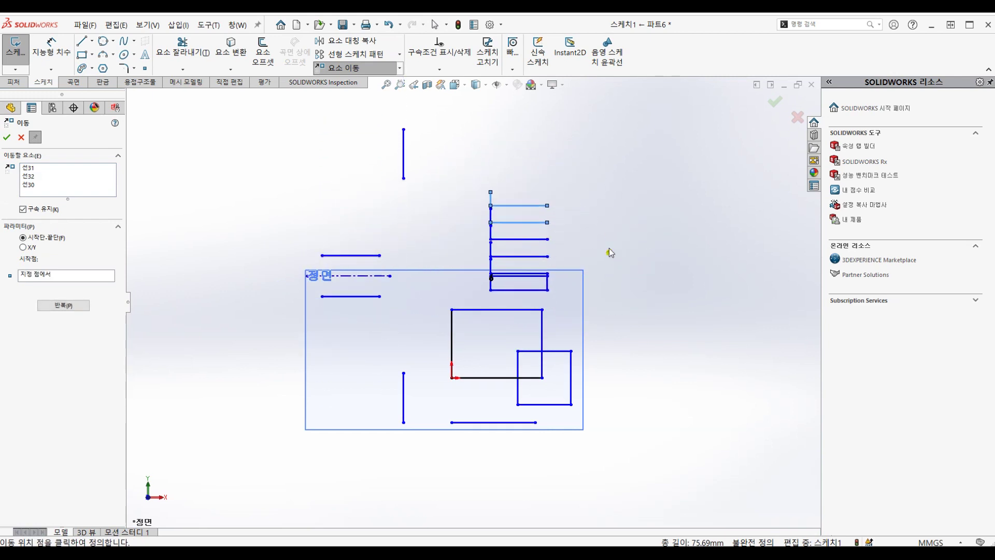
pyautogui.click(485, 241)
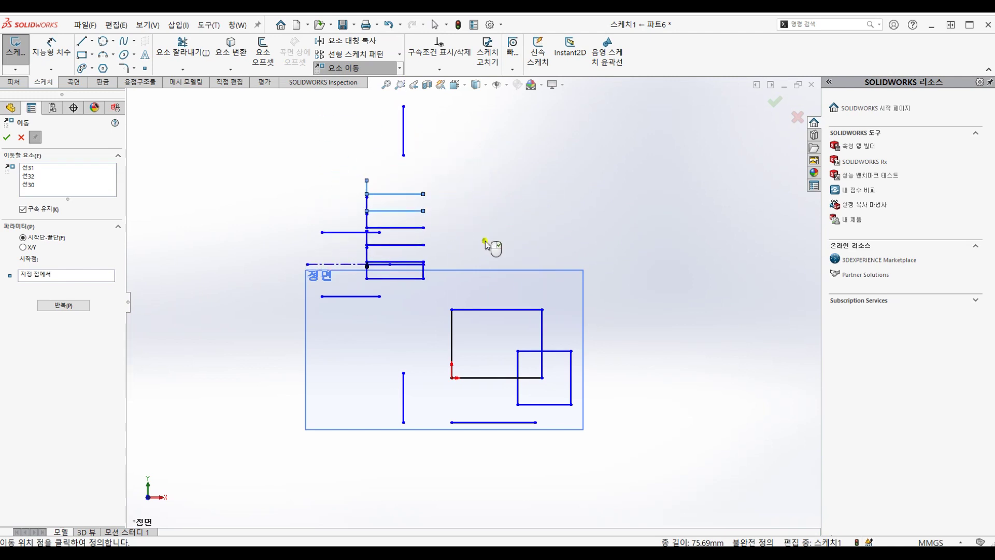